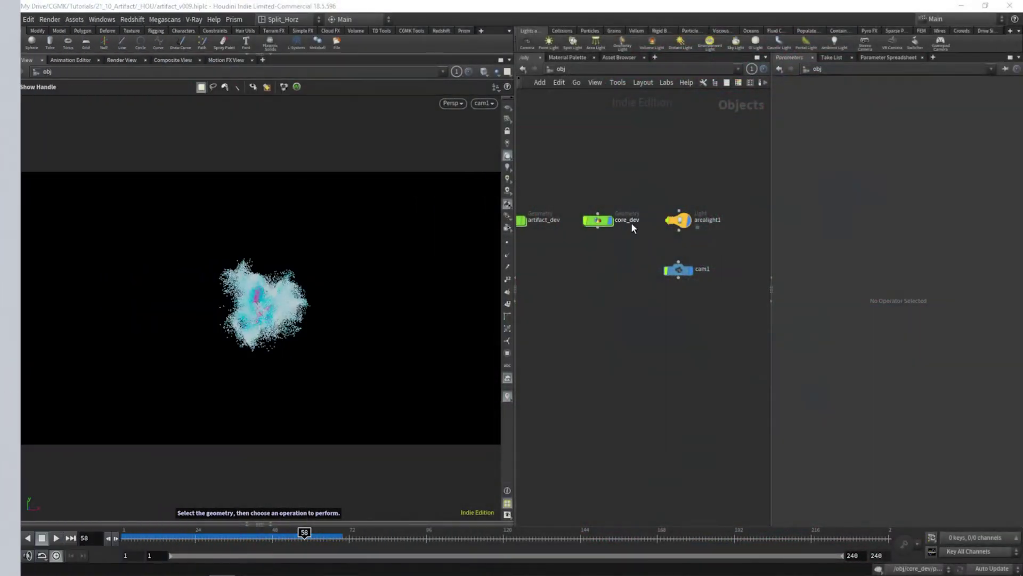
Enter the core_dev object's SOP network to reach the popnet and color_by_speed nodes.
double_click(599, 219)
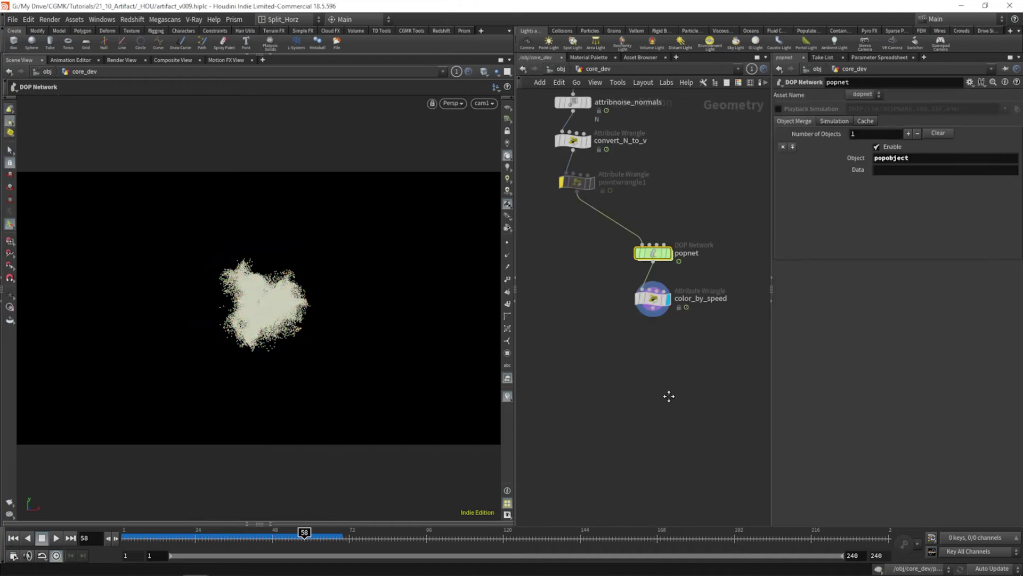
Display the color_by_speed wrangle in the viewport and show its parameters.
middle_drag(669, 396, 670, 353)
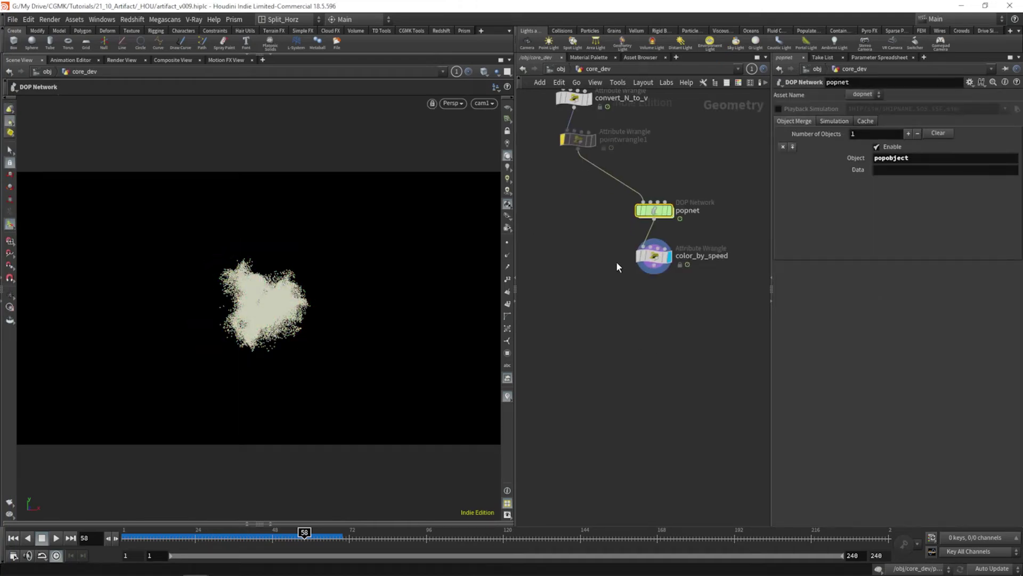
middle_click(653, 260)
click(665, 257)
click(650, 257)
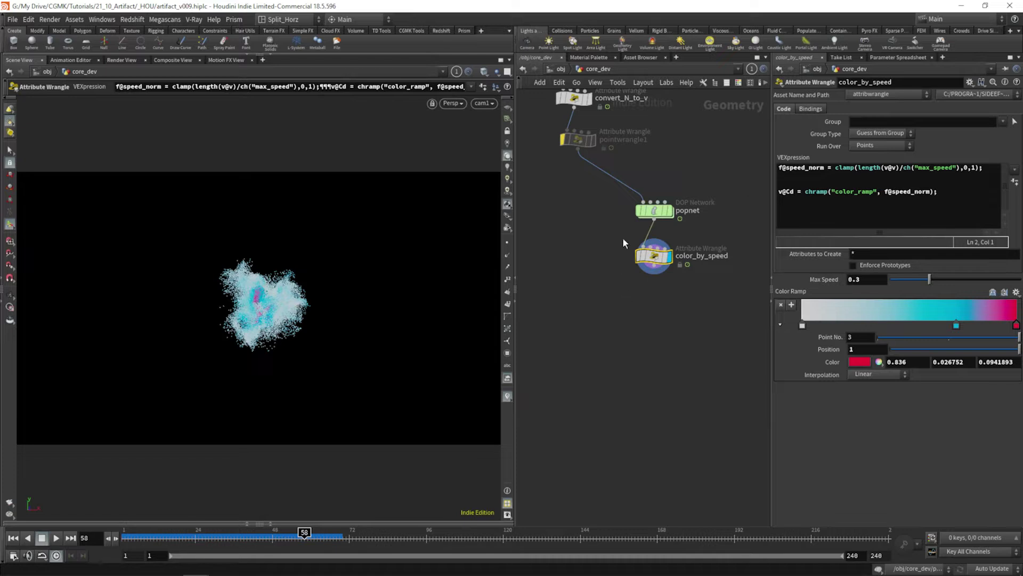
Inspect popdrag1's drag settings inside popnet, then return to core_dev.
double_click(653, 209)
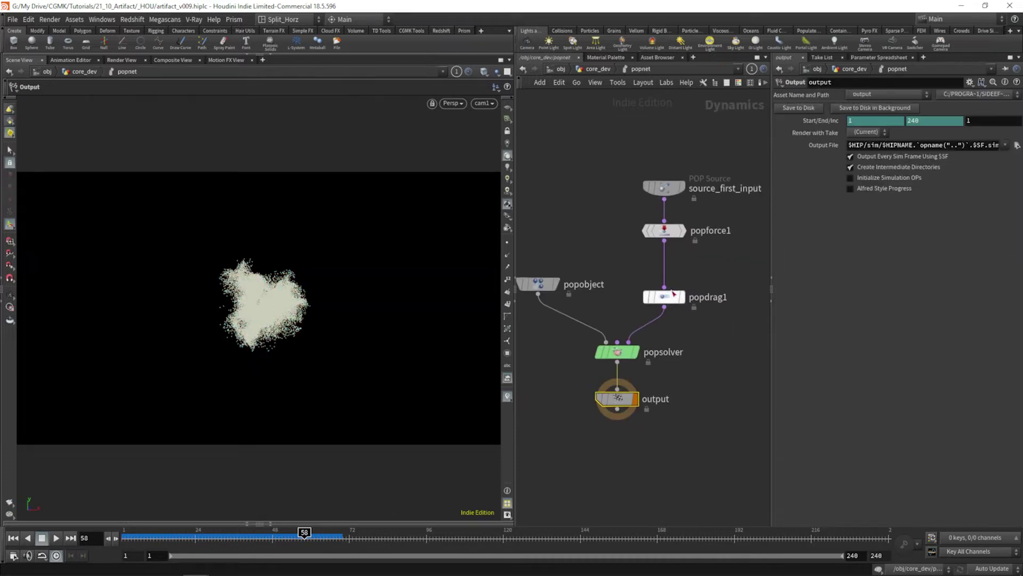
click(672, 296)
drag(912, 209, 780, 209)
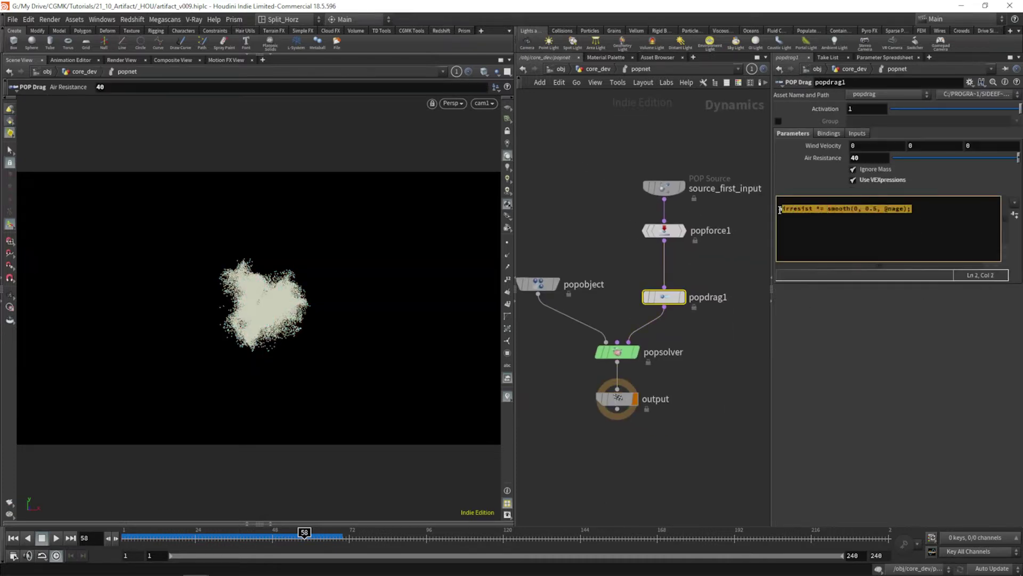
click(616, 399)
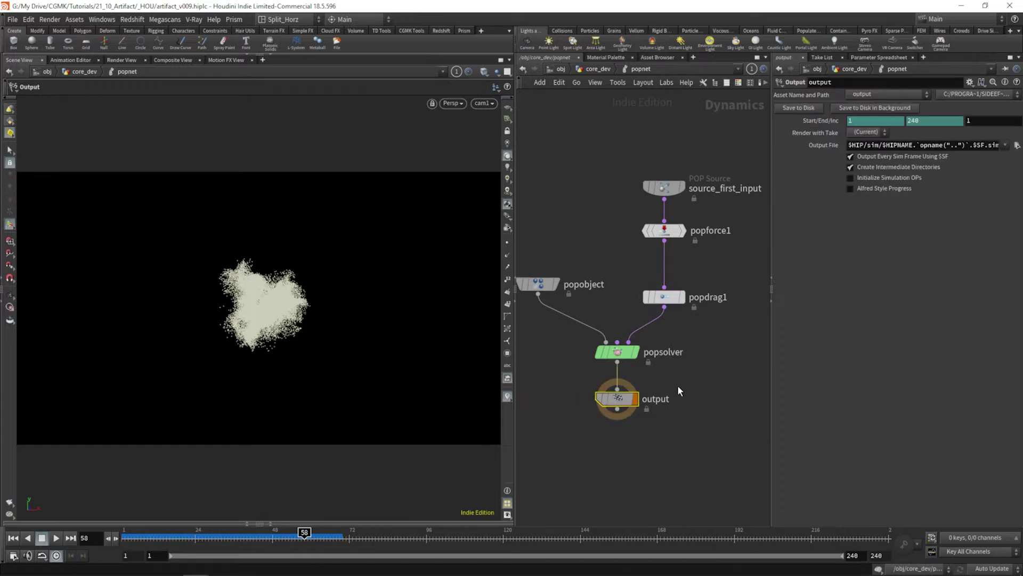
key(u)
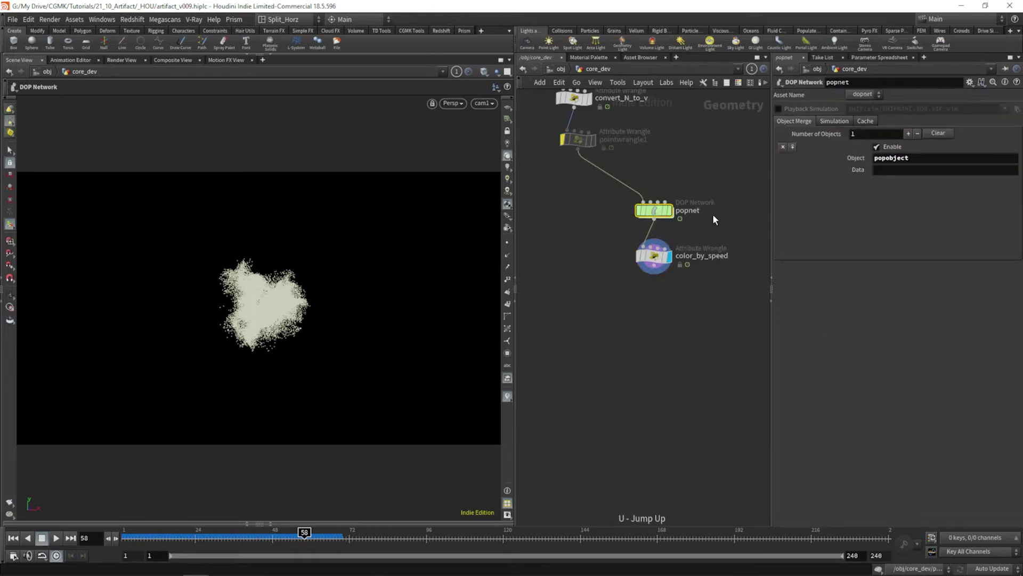
Reselect color_by_speed and place the caret at the end of its VEXpression line 1.
click(656, 256)
middle_click(656, 255)
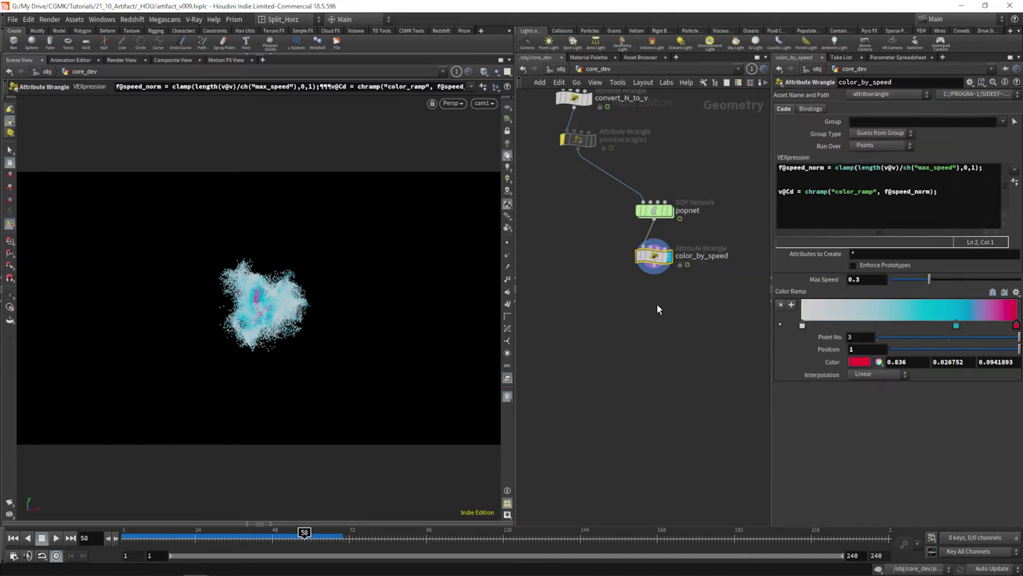
key(Tab)
key(Escape)
click(990, 168)
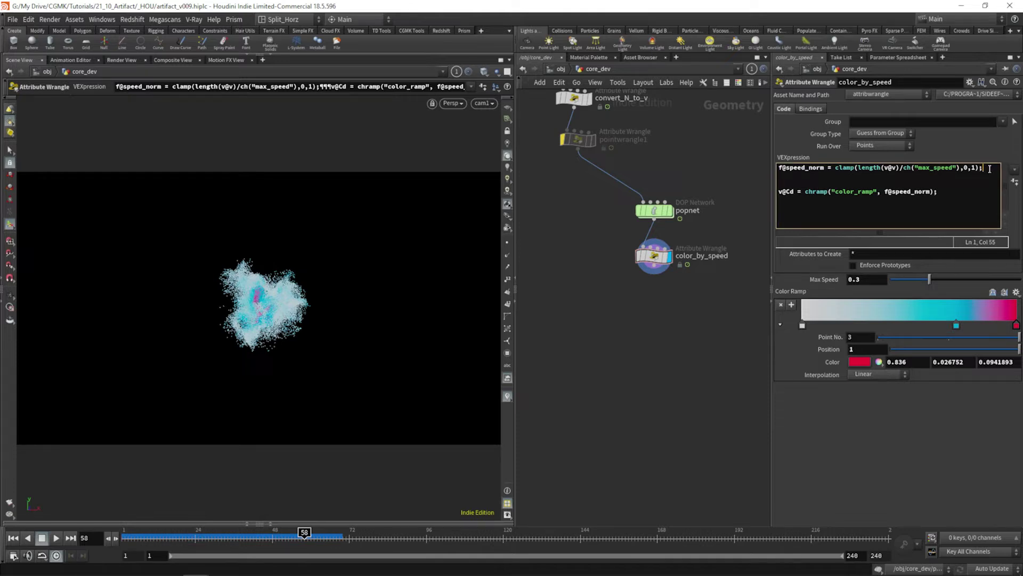
Add a second code line: f@age_norm = f@age/f@life.
key(Return)
text(f@)
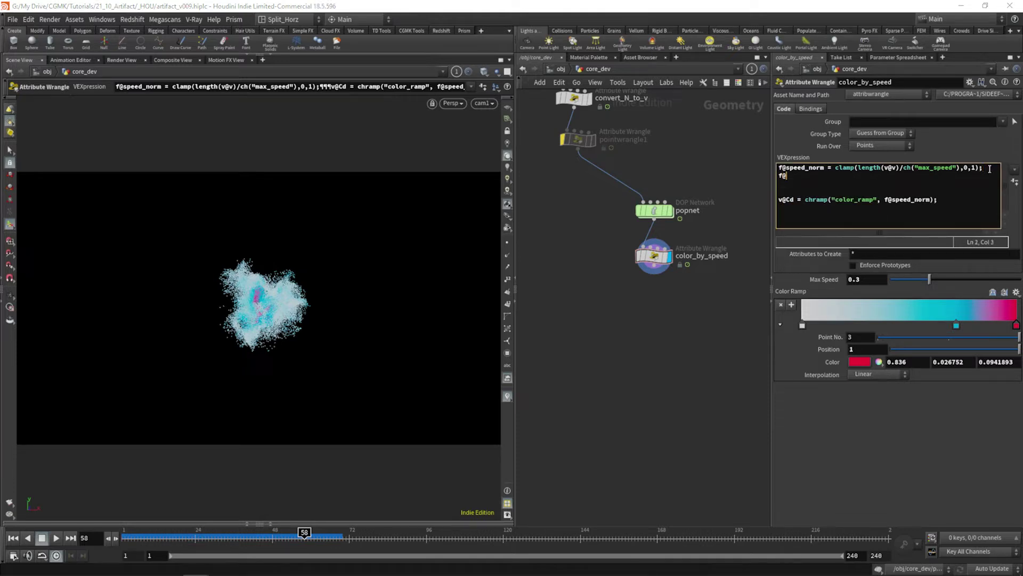
text(age_norm = f@age/ f@life)
key(Left)
key(Left)
key(Left)
key(Left)
key(Left)
key(Left)
key(BackSpace)
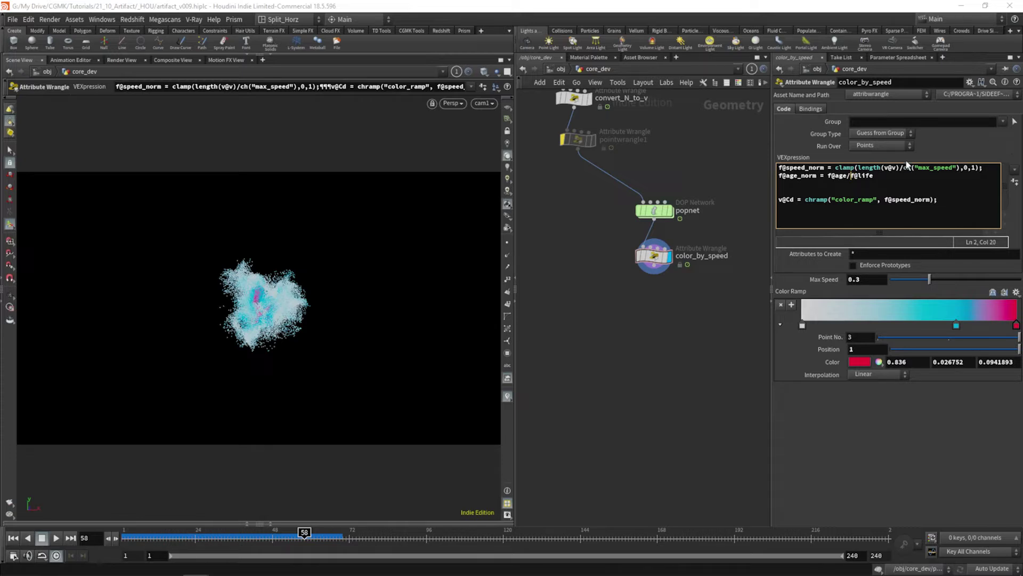
Wrap the division in clamp(...,0,1) copied from line 1 and commit the code.
drag(859, 167, 834, 167)
mouse_move(834, 165)
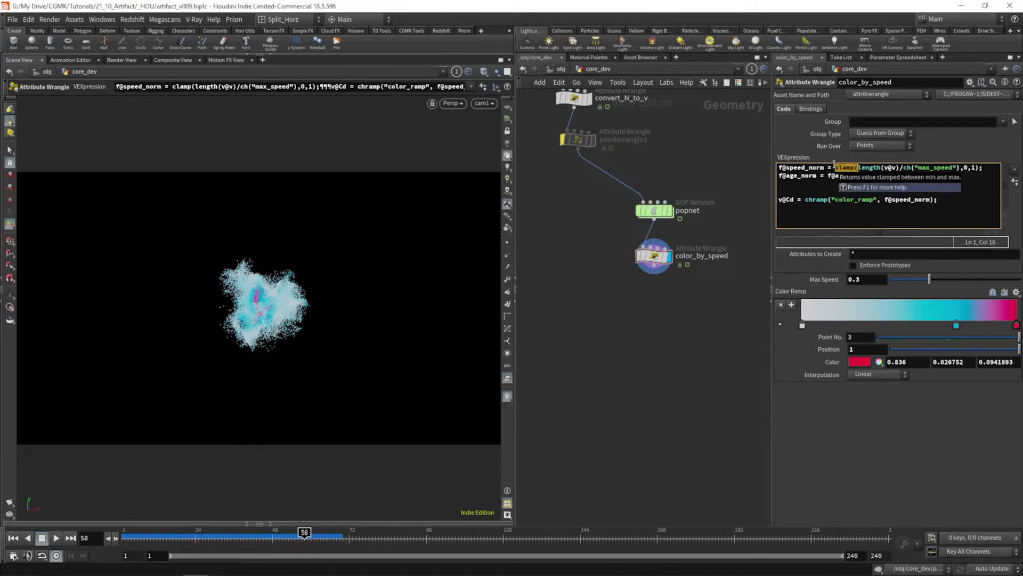
key(ctrl+c)
click(827, 176)
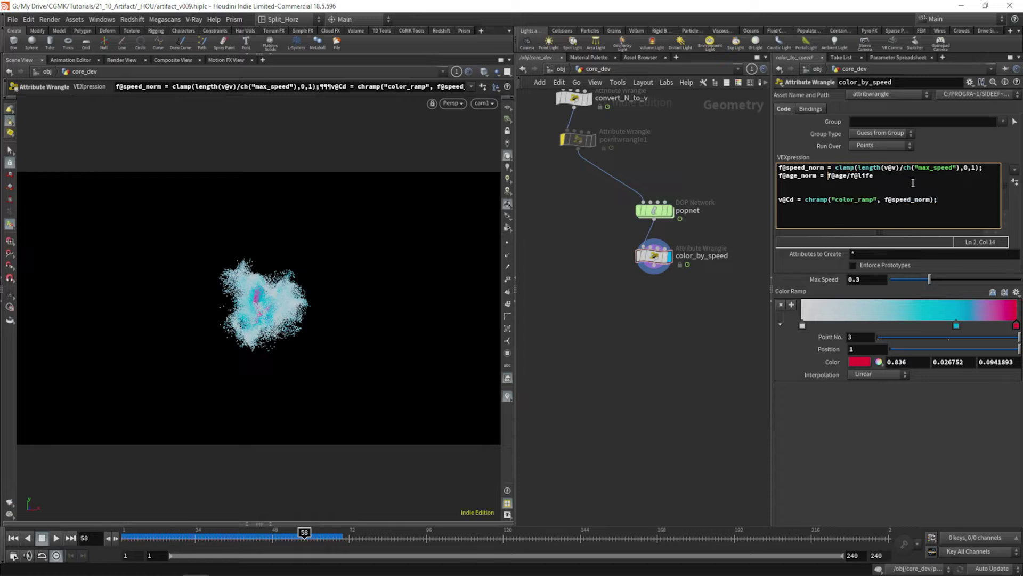
key(ctrl+v)
click(916, 176)
text(,0,1);)
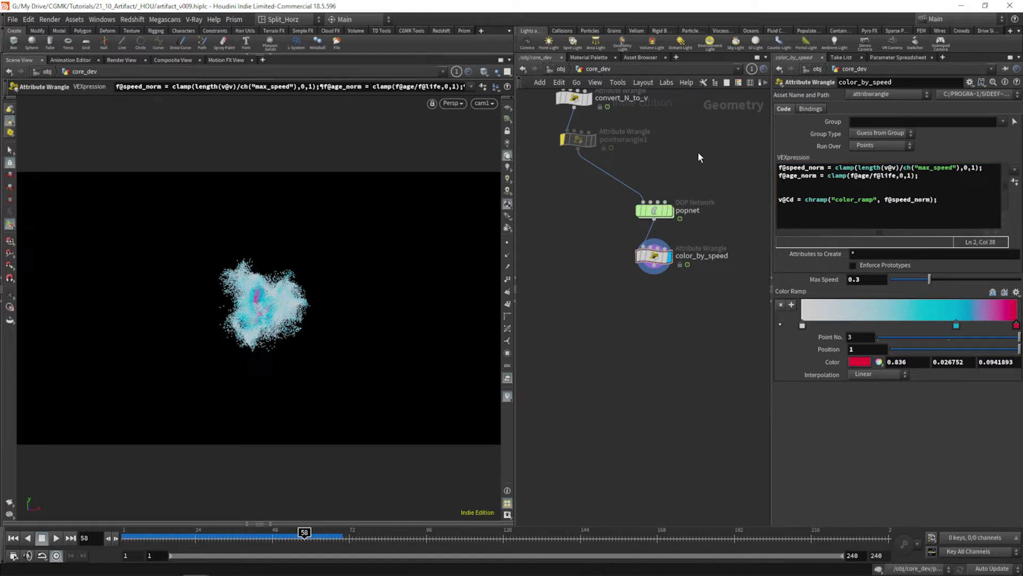
key(ctrl+Return)
key(Tab)
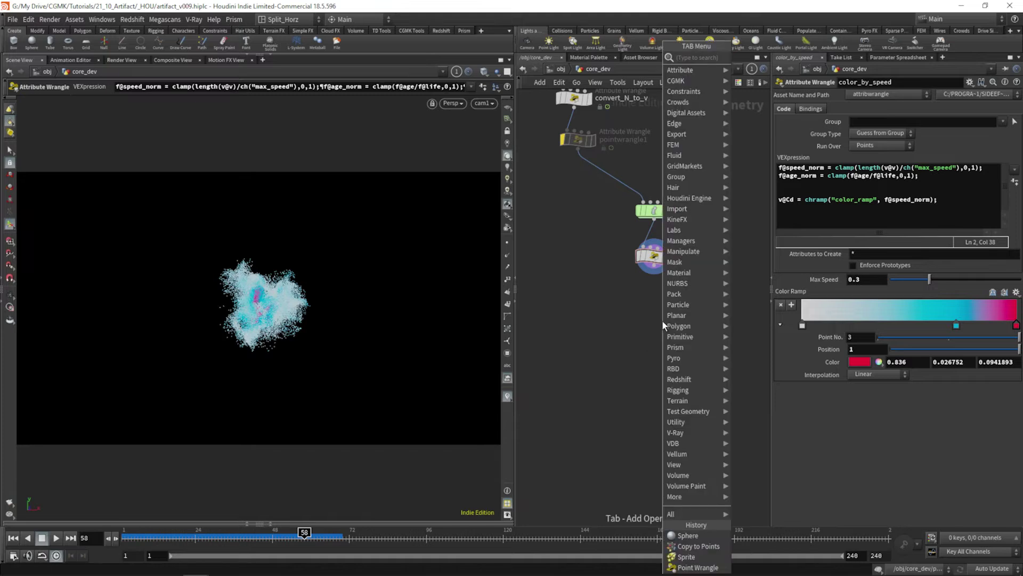
Add an Attribute Wrangle named set_size, wired in below color_by_speed.
text(wrangle)
key(Return)
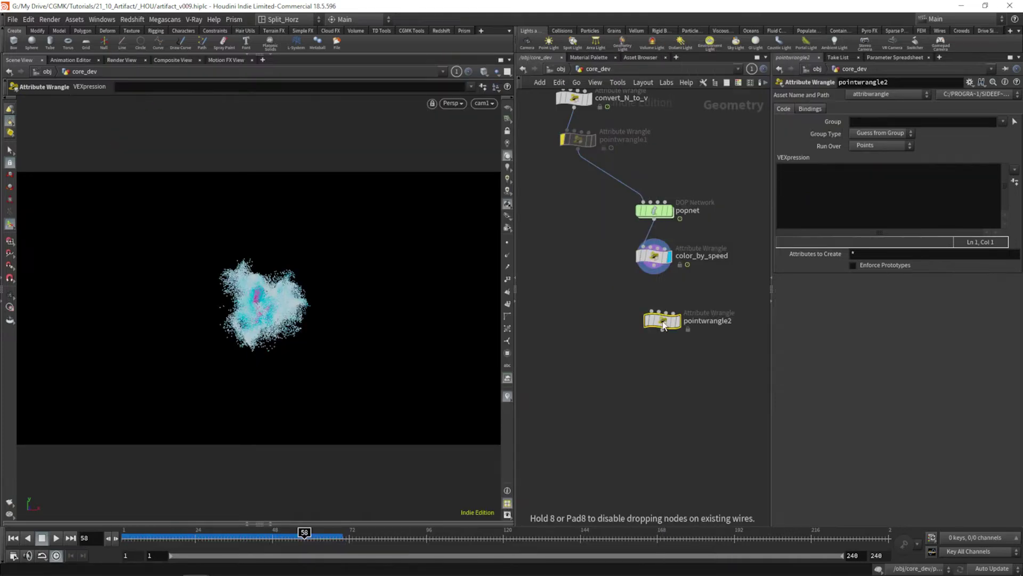
key(F2)
text(set_)
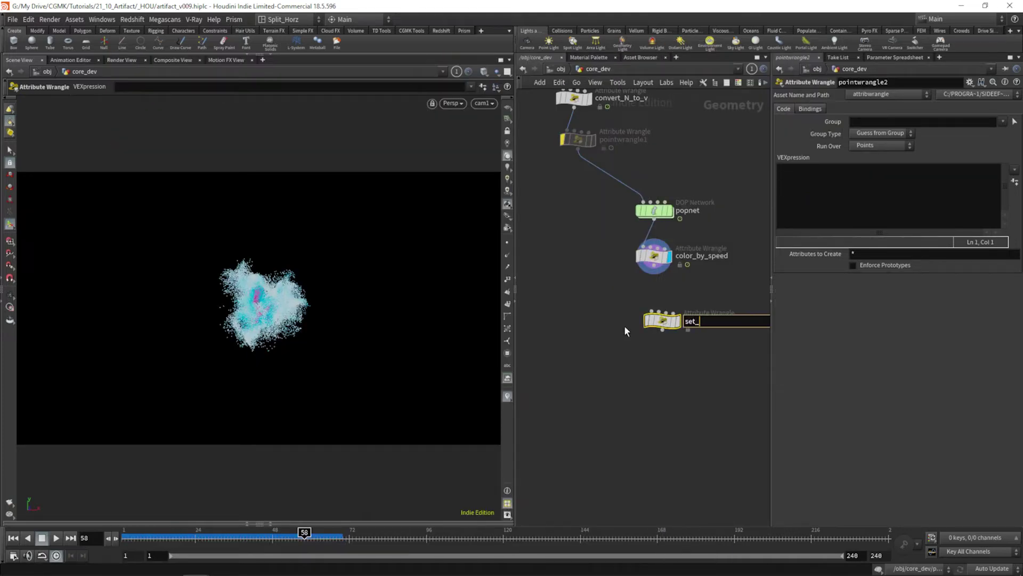
text(size)
key(Return)
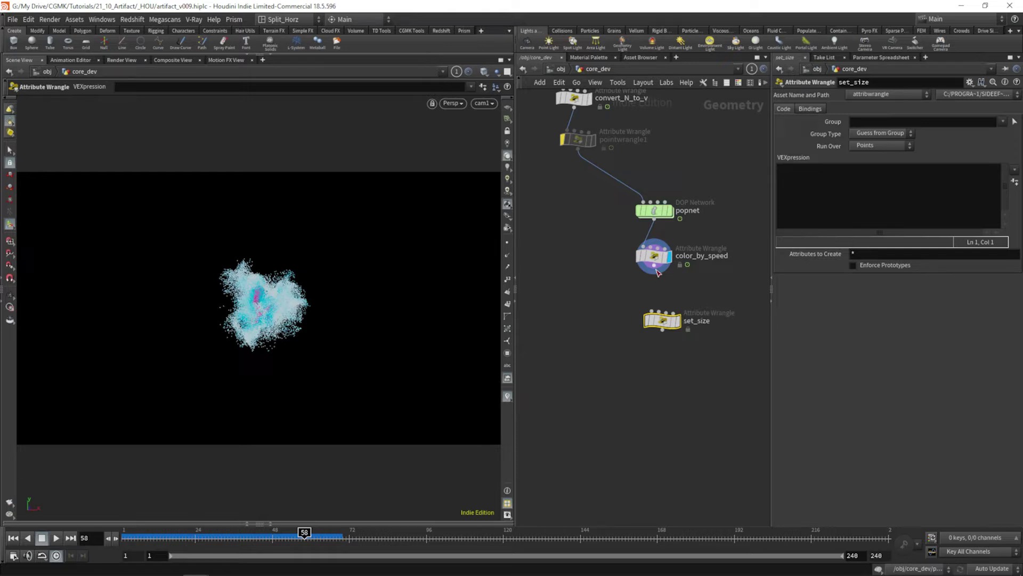
click(656, 271)
click(662, 311)
drag(658, 322, 649, 300)
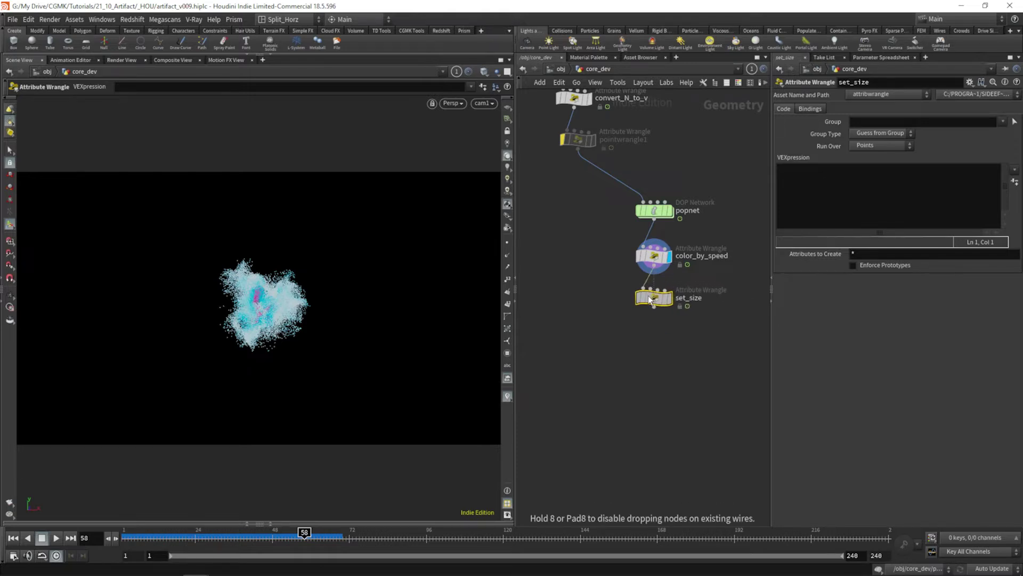
mouse_move(660, 304)
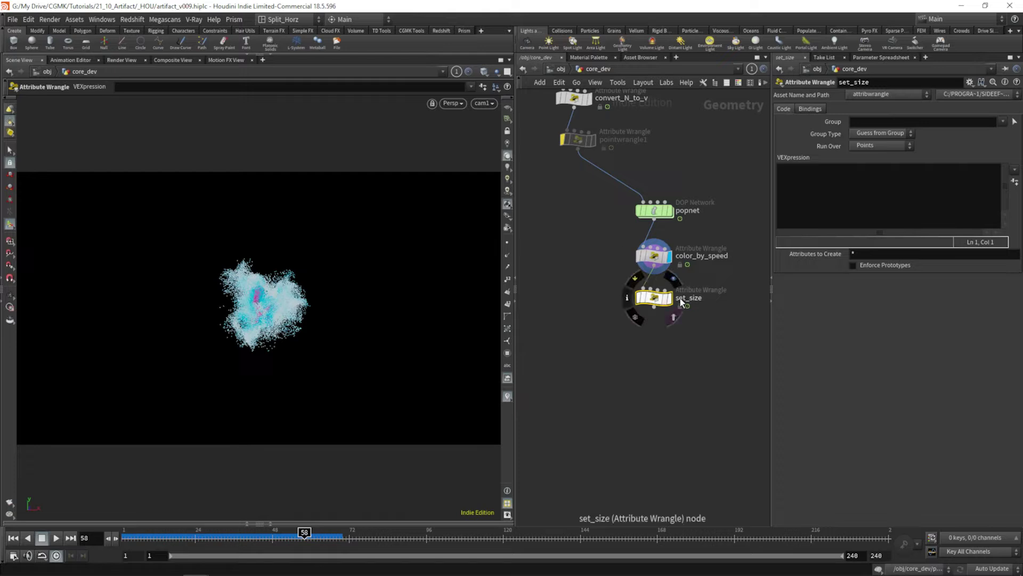
Give set_size the chramp size_ramp pscale code, create spare parameters, set Max Size 0.004, and display it.
click(843, 194)
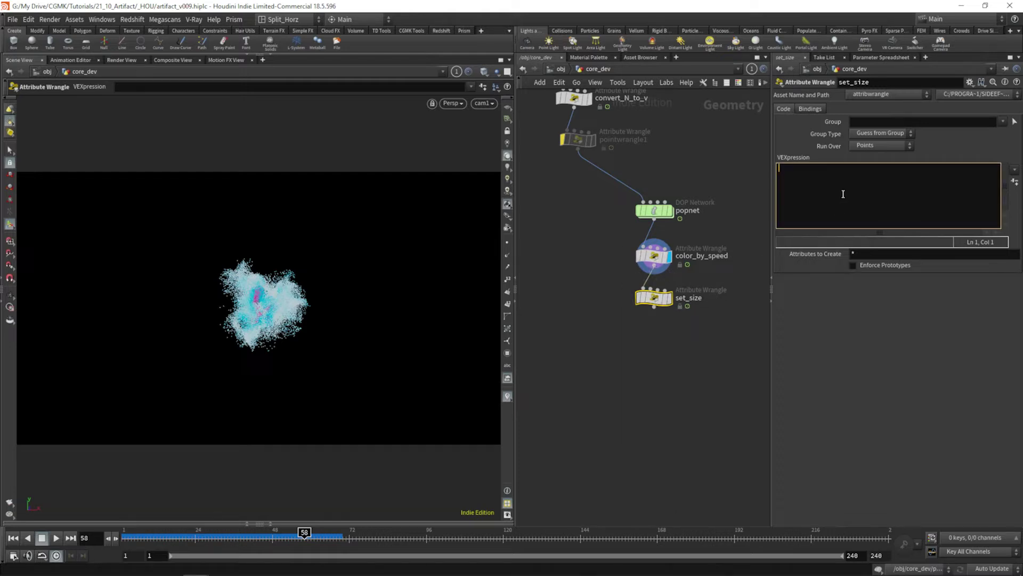
text(f@psc)
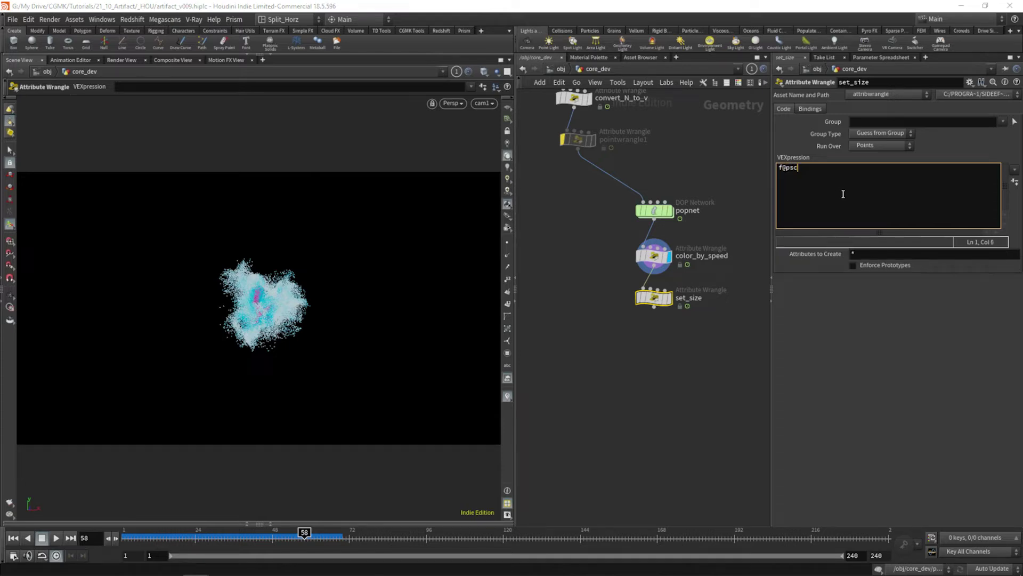
text(ale = chr)
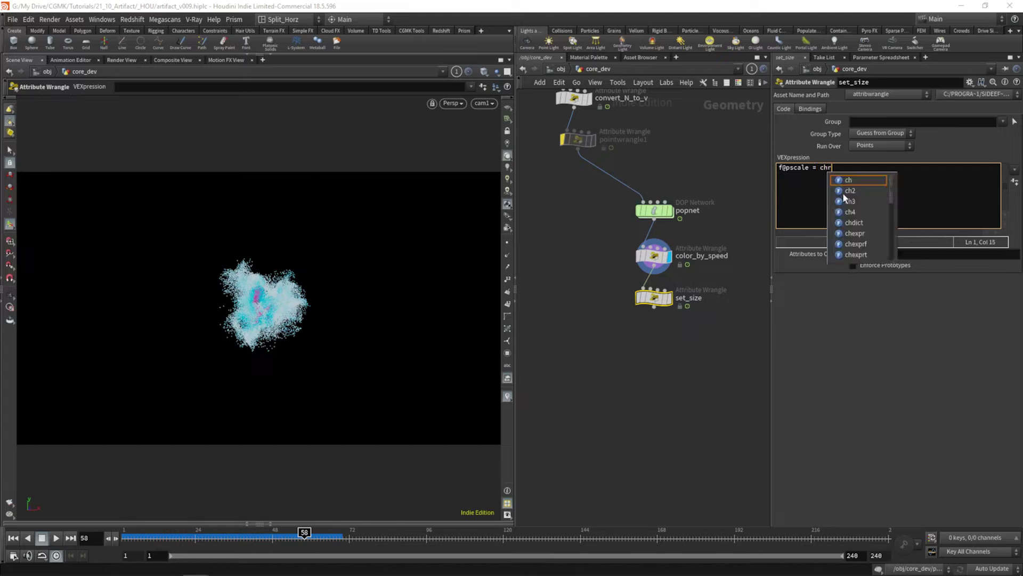
text(amp()
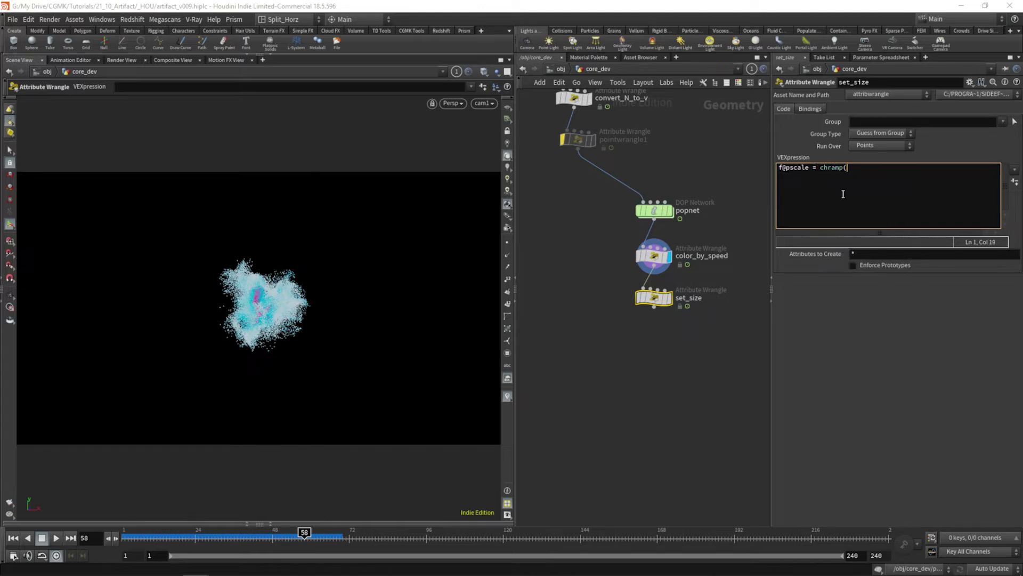
text("size_ramp", f@age_)
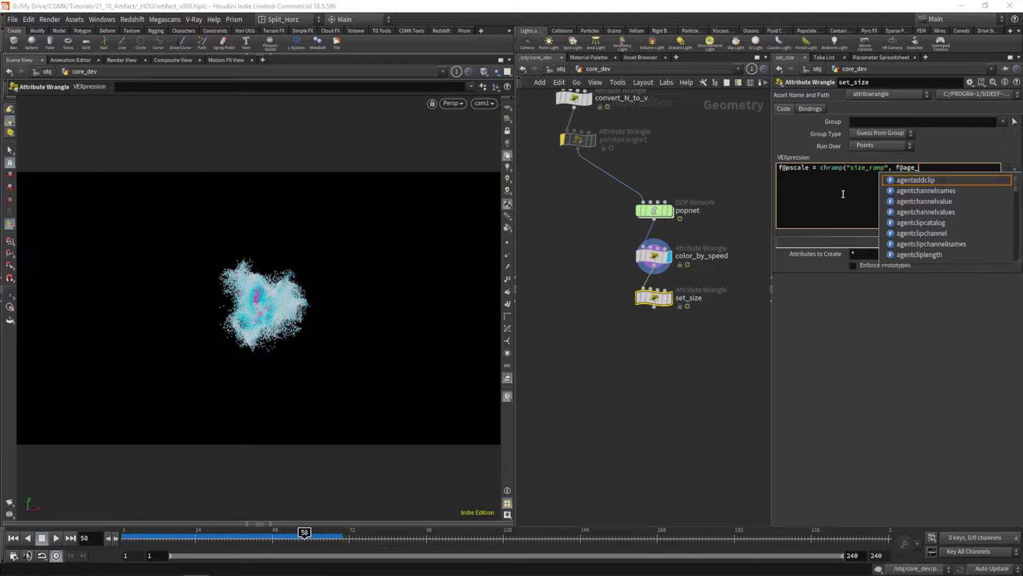
text(norm)
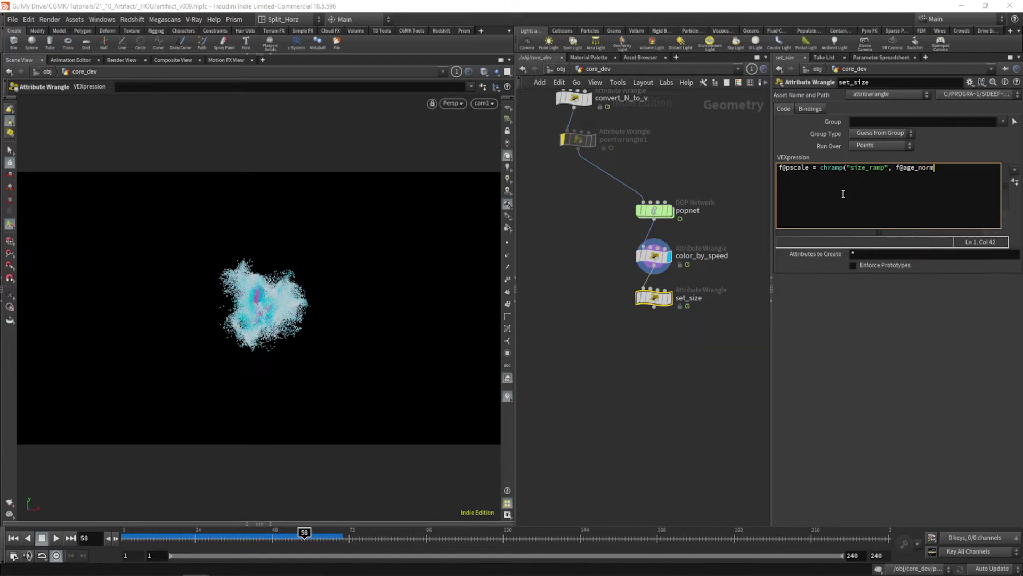
text() * chf("max_size")
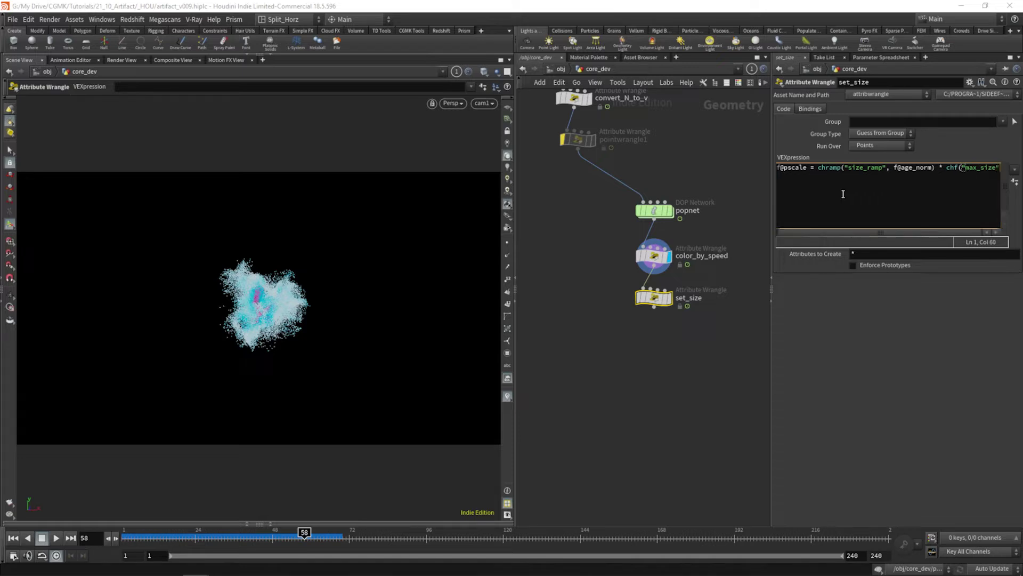
text();)
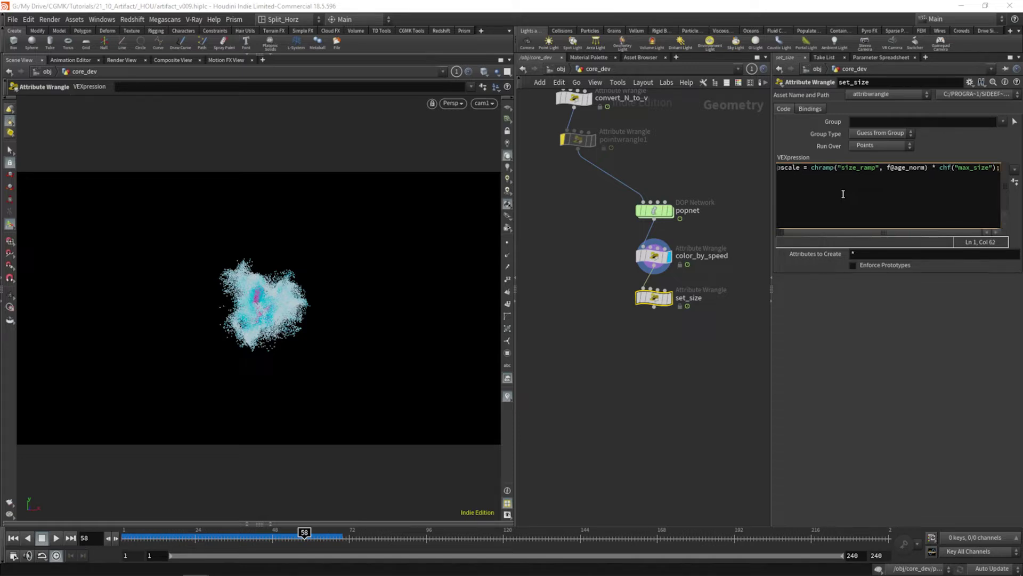
click(1014, 181)
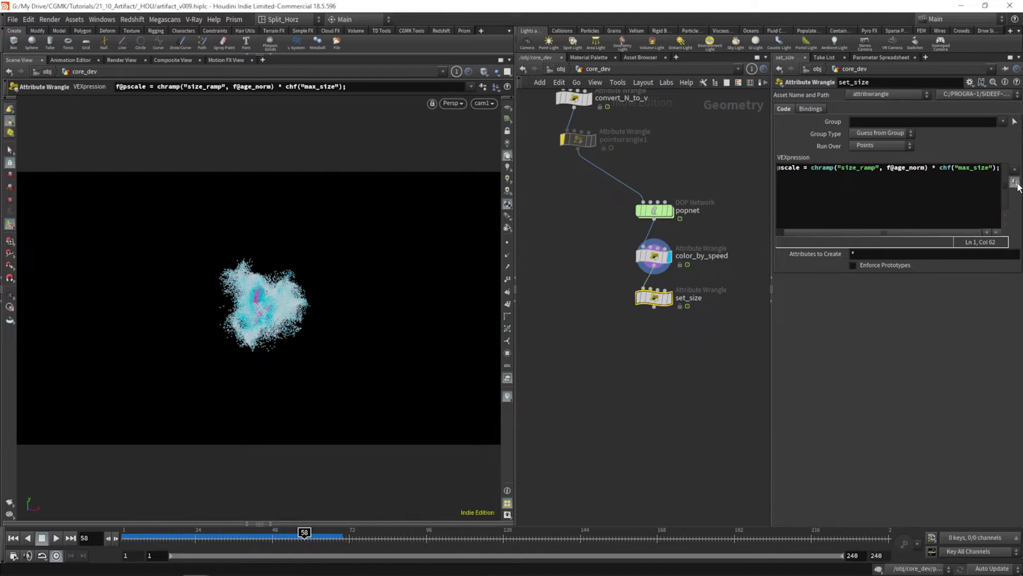
click(863, 279)
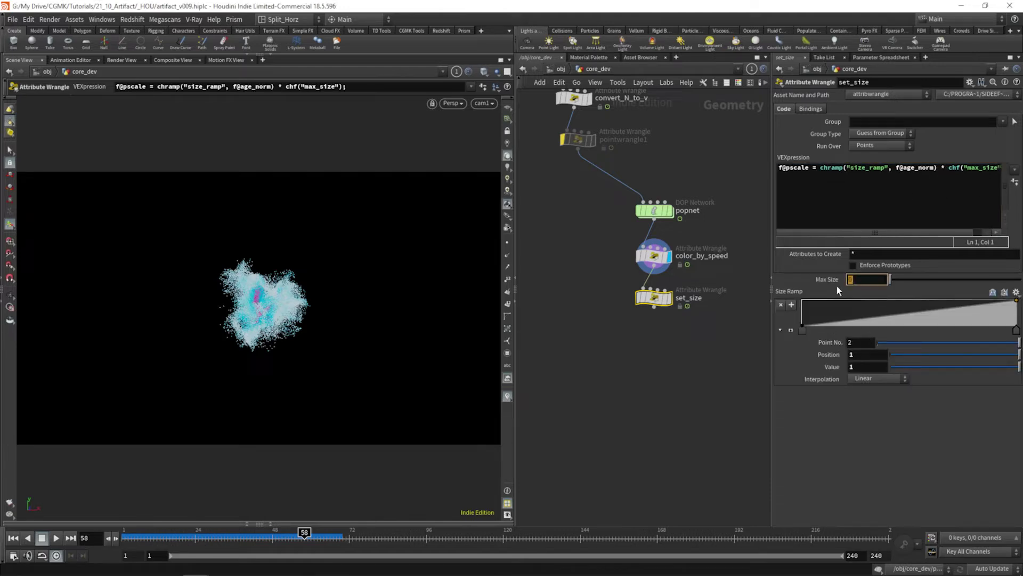
text(0.004)
key(Return)
click(671, 300)
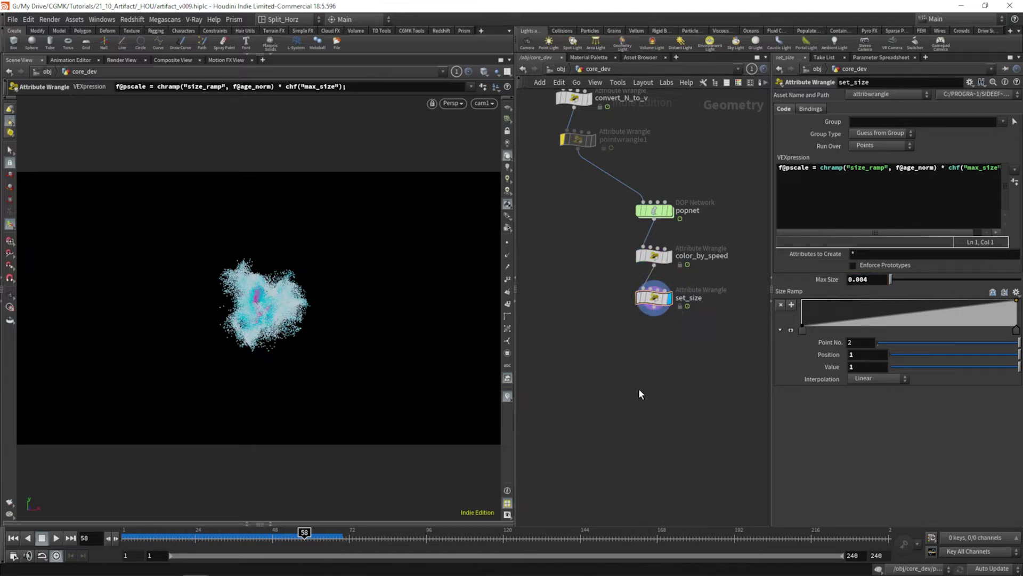
key(Tab)
Add a Sprite node, sprite1, positioned beneath set_size.
text(spr)
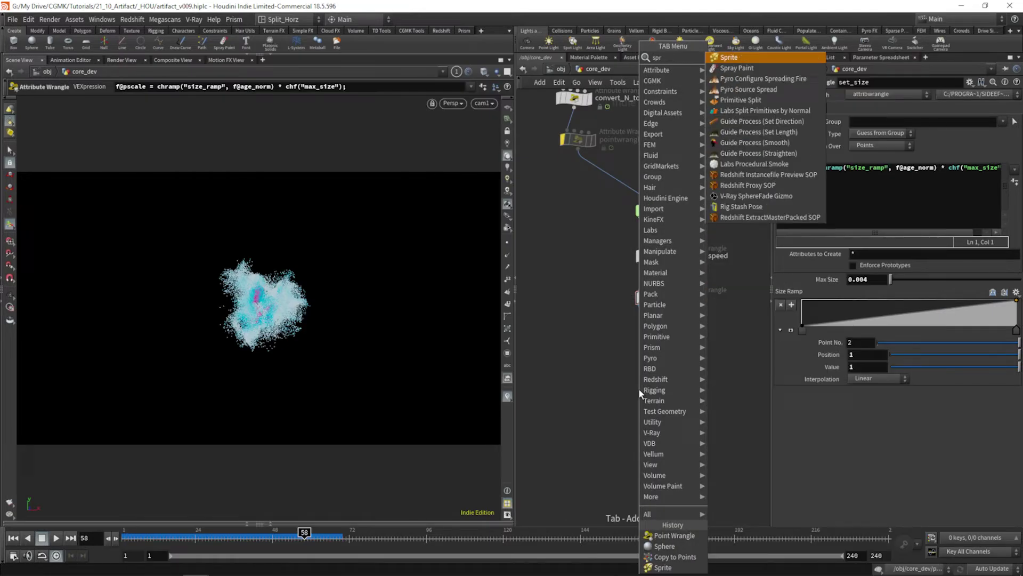
key(Return)
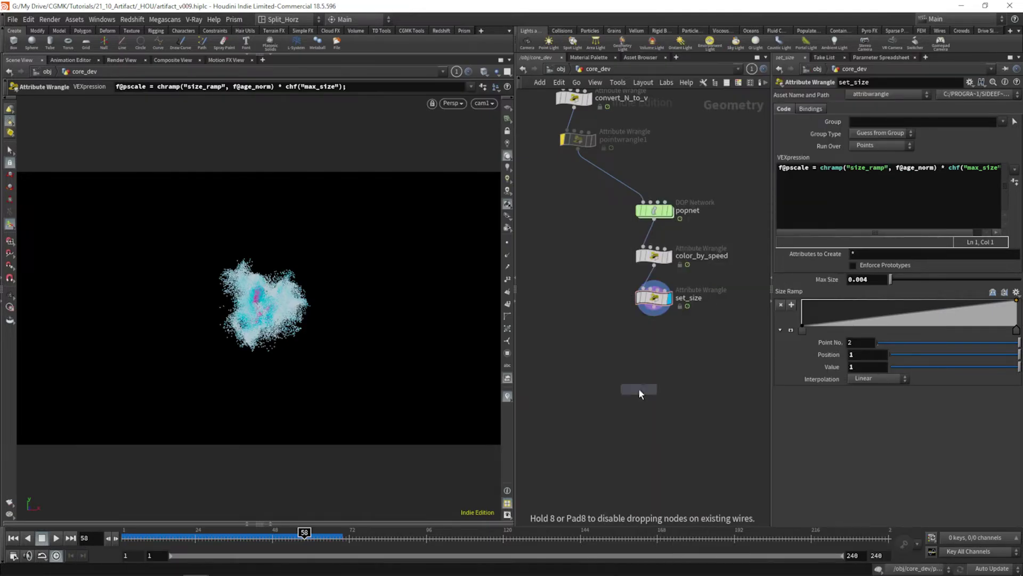
click(639, 388)
drag(639, 393, 655, 371)
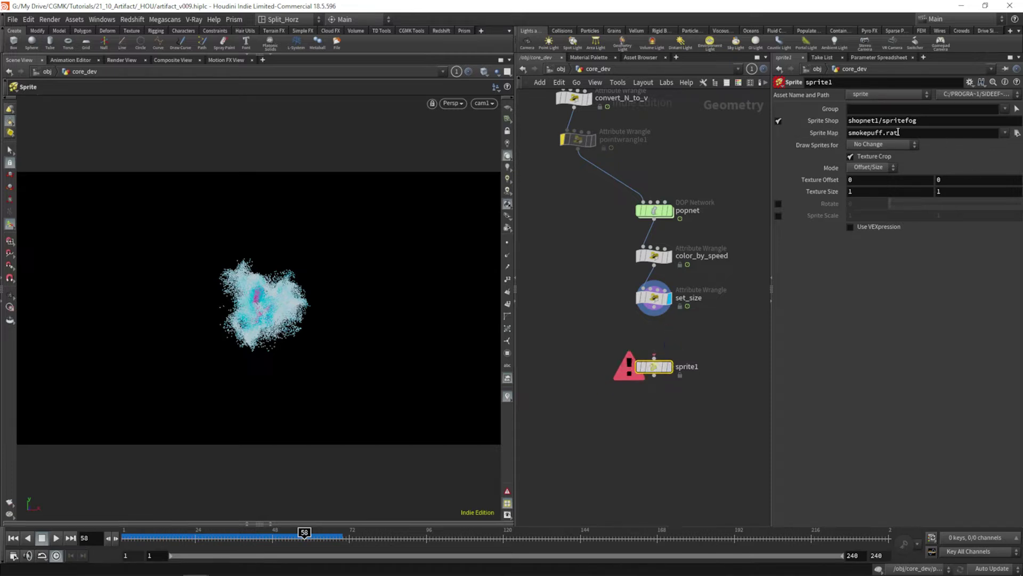
Set sprite1's Sprite Map to sphere_matte.pic, feed it from set_size, and display it.
double_click(859, 136)
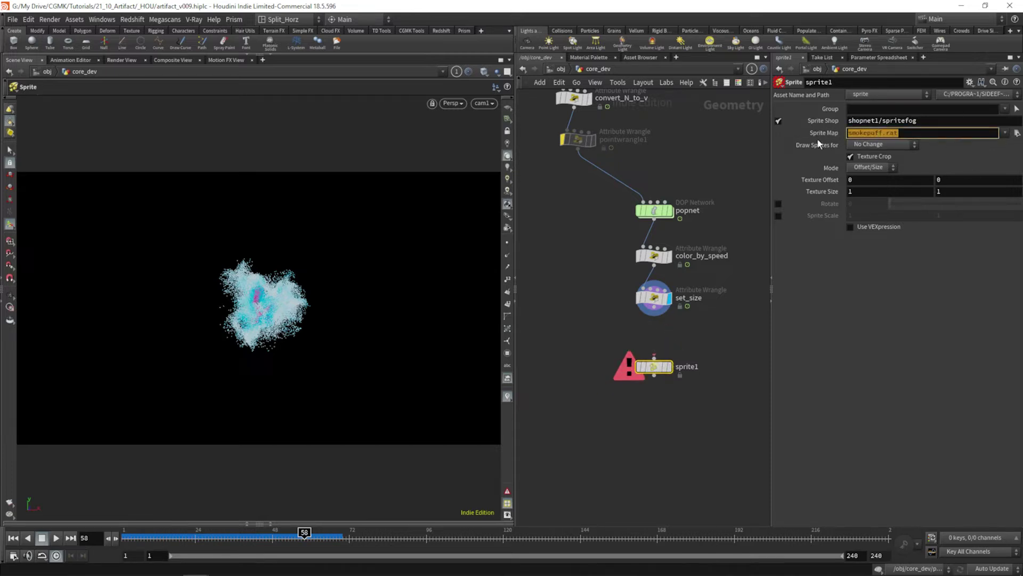
text(sphere_matte.pic)
key(Return)
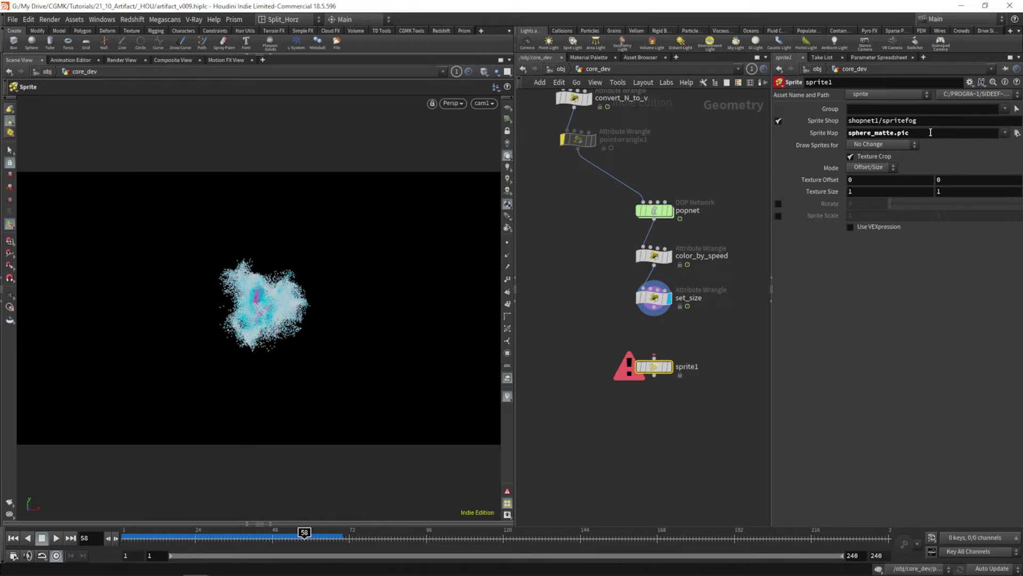
drag(654, 356, 655, 330)
click(669, 367)
drag(653, 366, 654, 350)
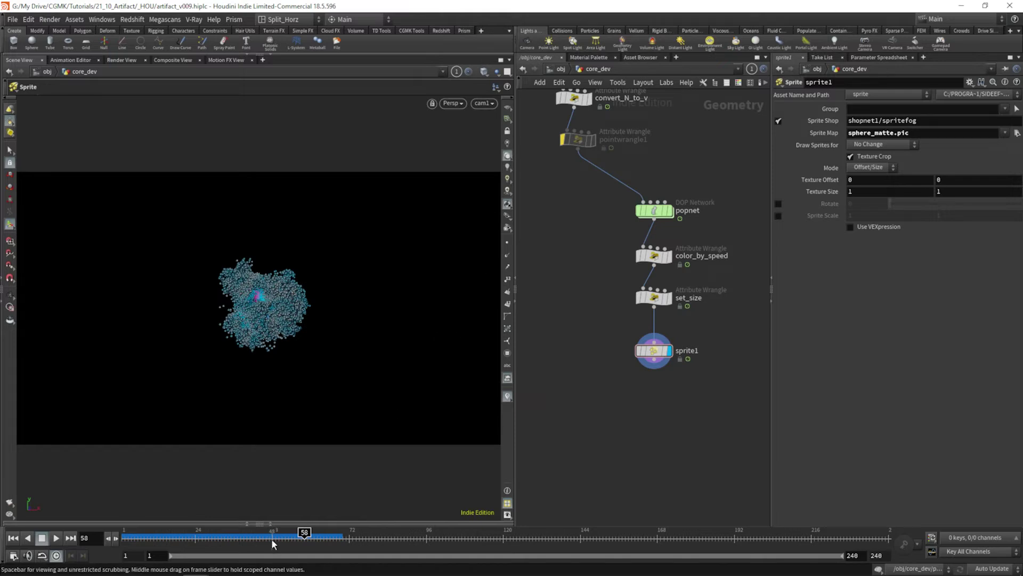
mouse_move(234, 533)
mouse_down()
mouse_move(205, 533)
mouse_move(243, 533)
mouse_up()
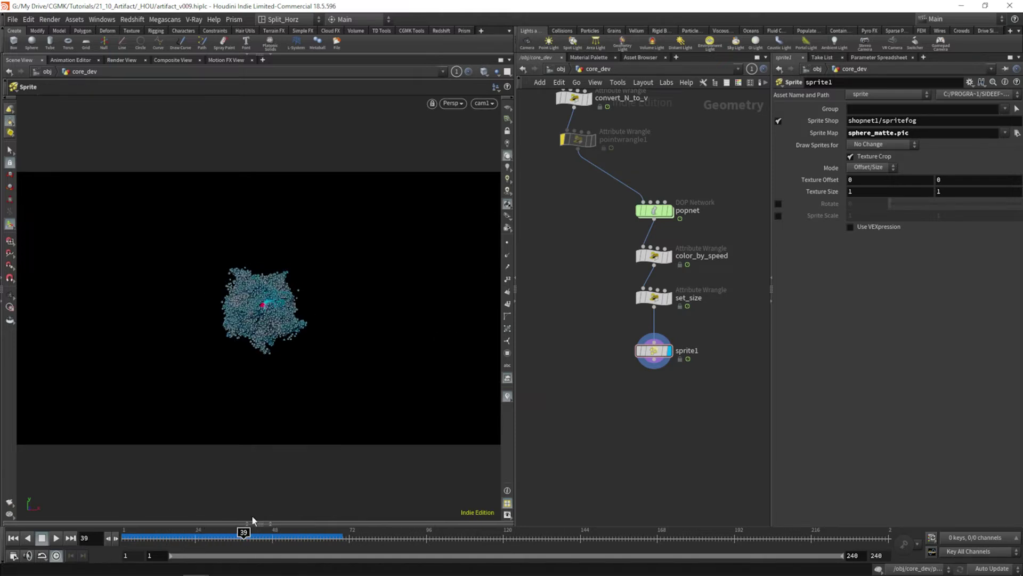
click(645, 351)
key(Escape)
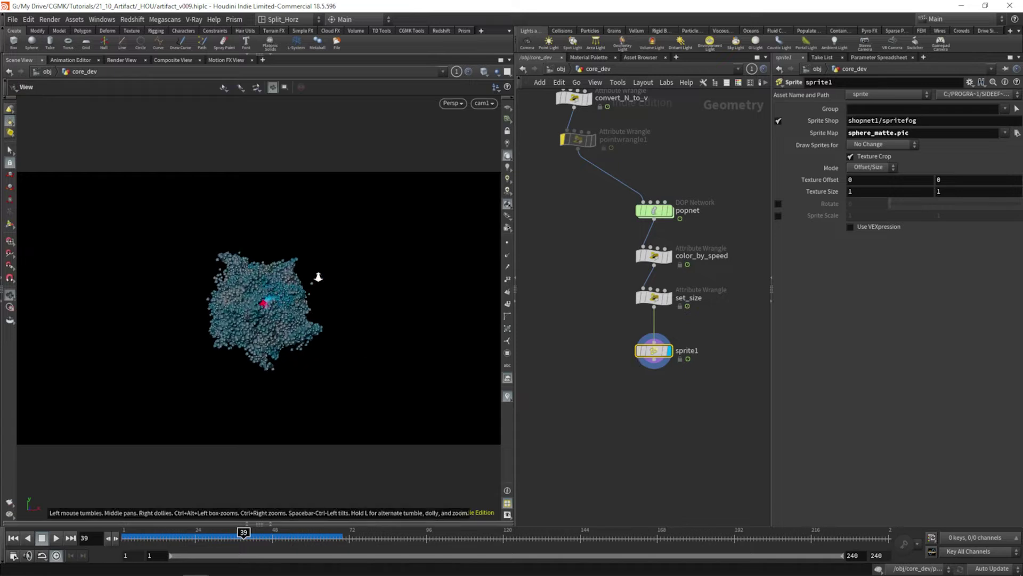
drag(320, 274, 331, 345)
scroll(290, 316, up, 2)
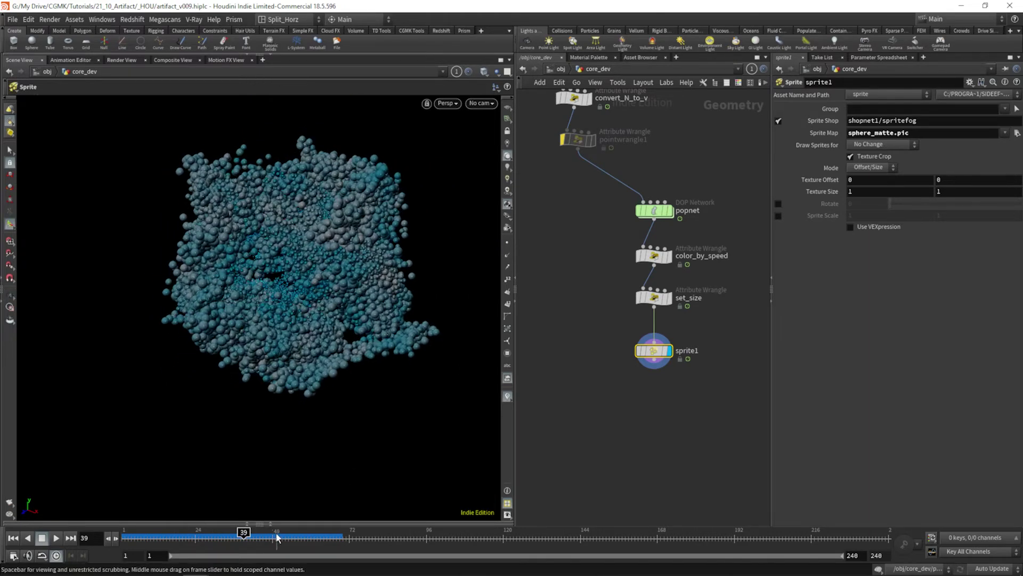
drag(244, 531, 166, 532)
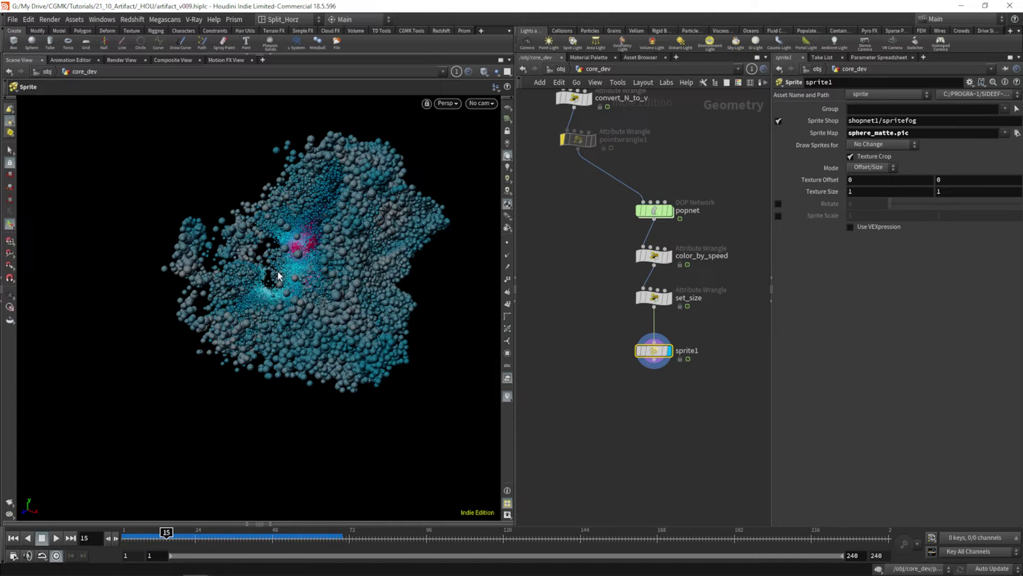
drag(310, 311, 291, 291)
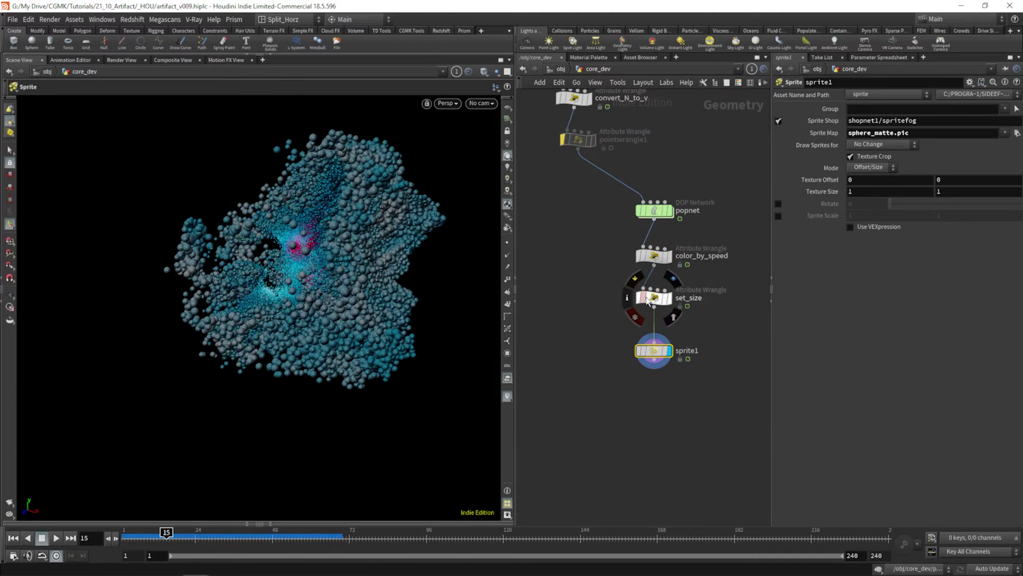
Set set_size's Size Ramp to B-Spline, starting at value 1 and ending at 0.
click(654, 298)
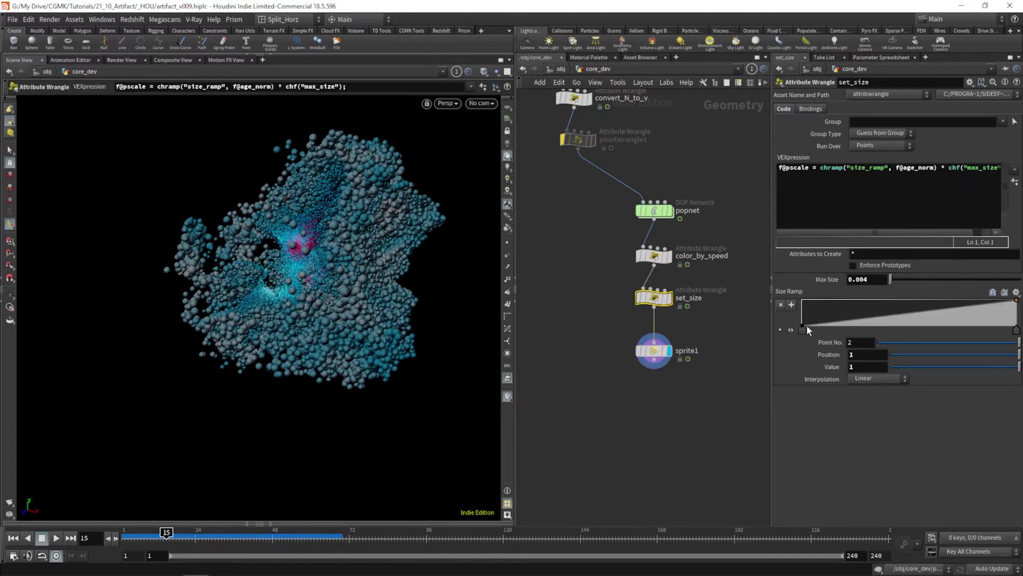
drag(802, 326, 804, 300)
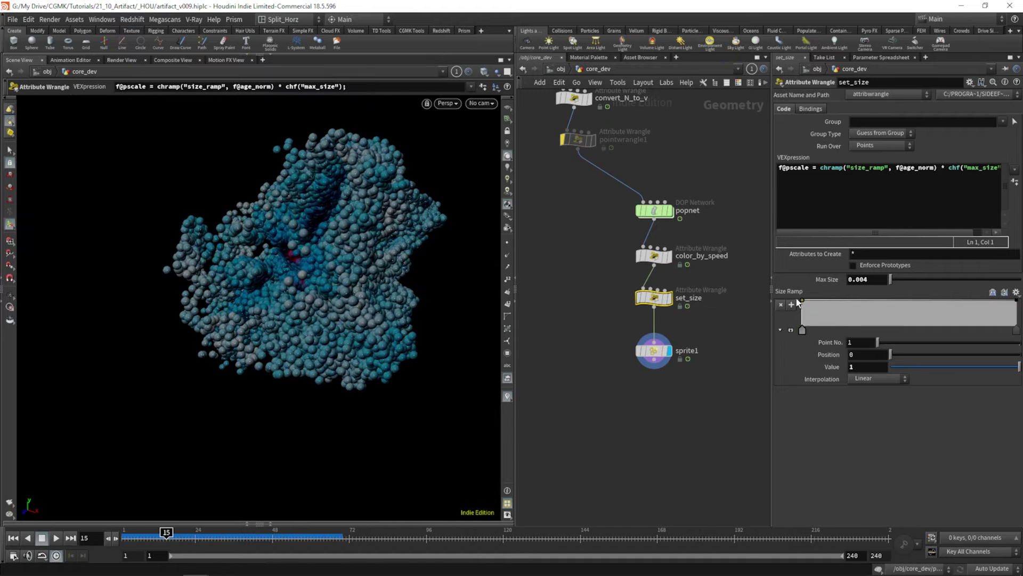
right_click(802, 330)
mouse_move(837, 338)
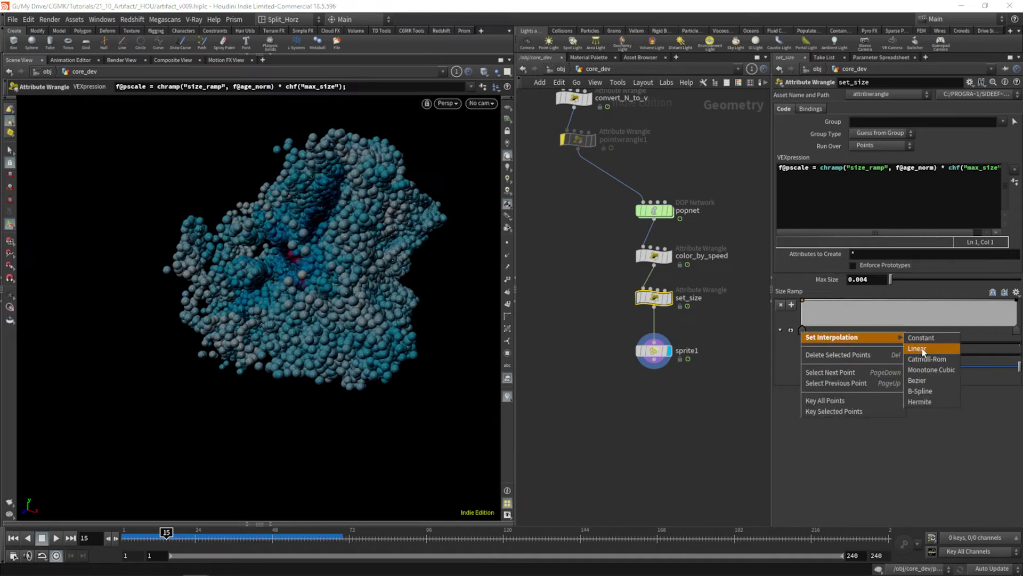
click(921, 391)
drag(1016, 302, 1016, 325)
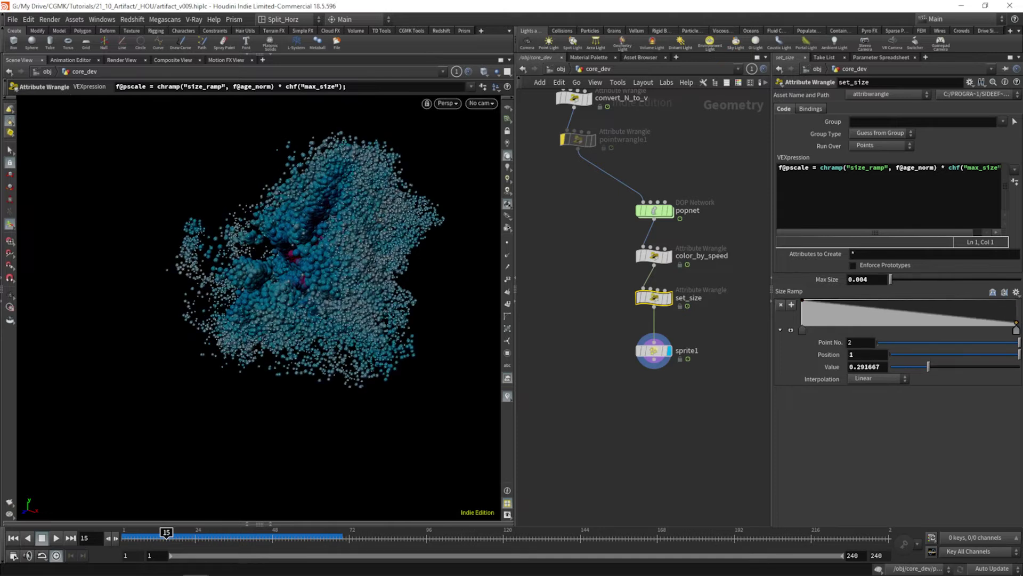
Add and shape midpoints on the Size Ramp, including an early key at 0.854, scrubbing to check.
click(853, 304)
click(938, 319)
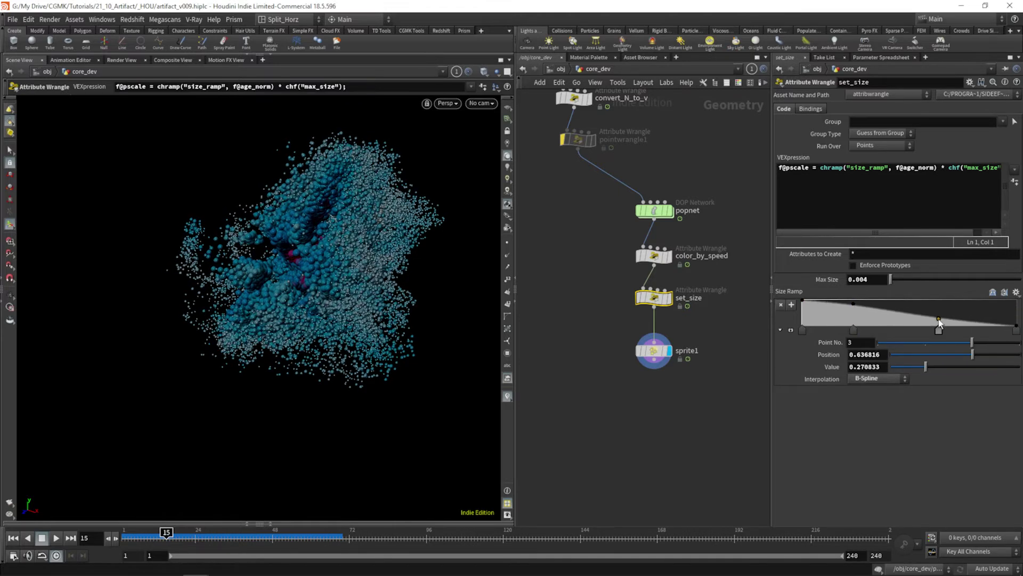
drag(939, 318, 956, 316)
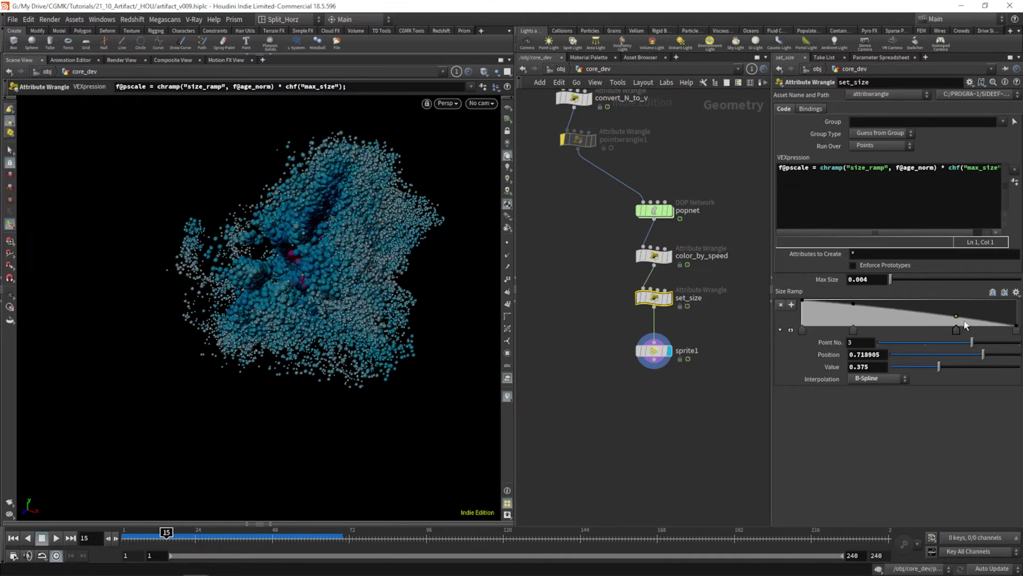
click(996, 318)
click(843, 307)
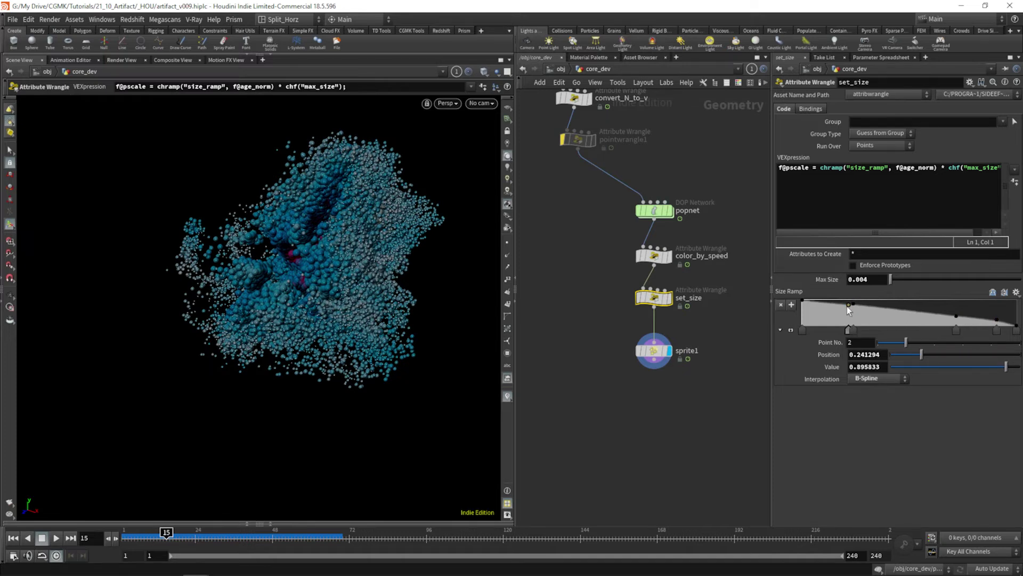
drag(843, 308, 834, 327)
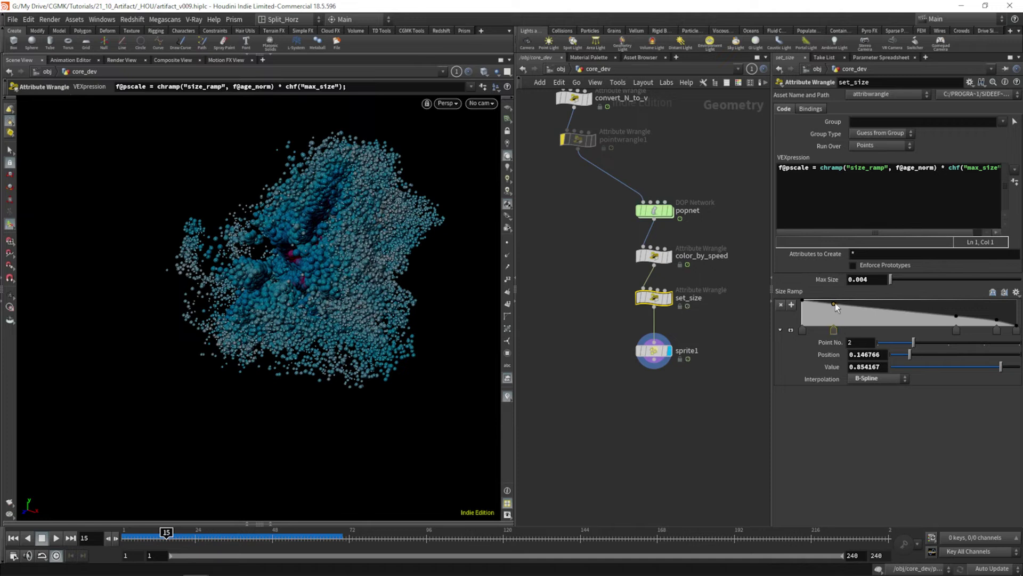
drag(956, 315, 942, 312)
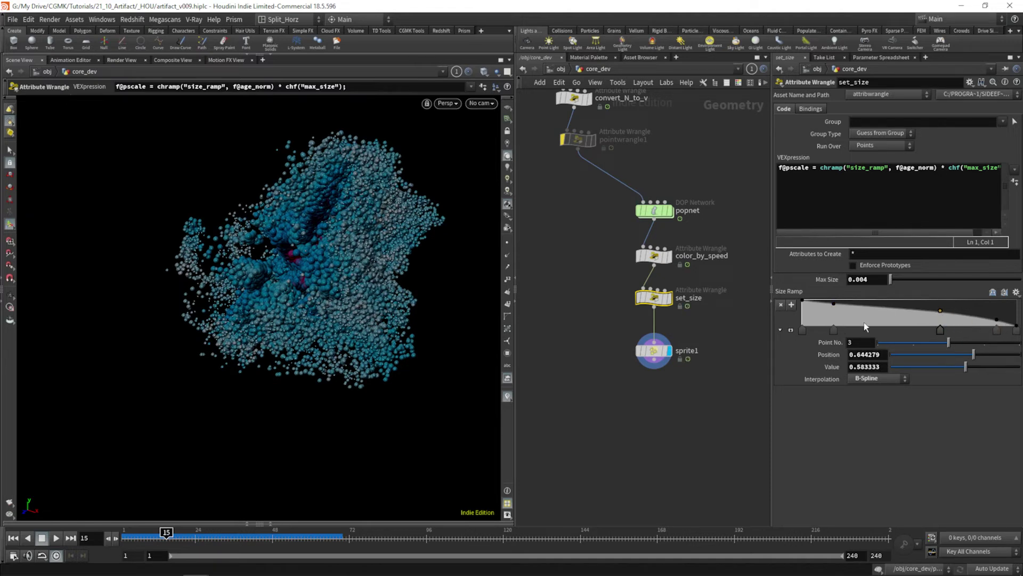
mouse_move(208, 536)
mouse_down()
mouse_move(146, 536)
mouse_move(224, 542)
mouse_up()
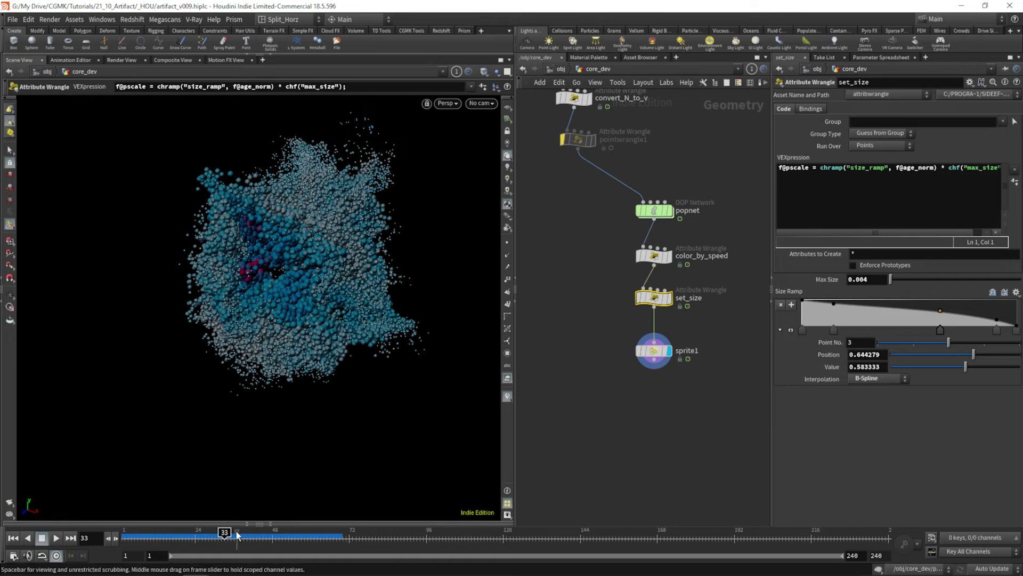
drag(223, 536, 169, 535)
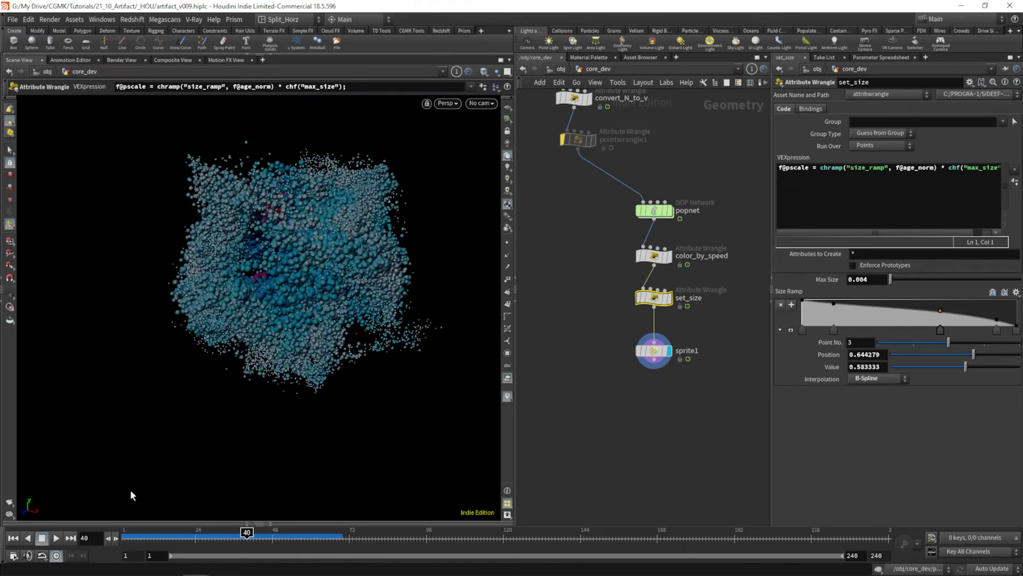
Play the simulation and view it through cam1, moving in on the particle cloud.
click(55, 539)
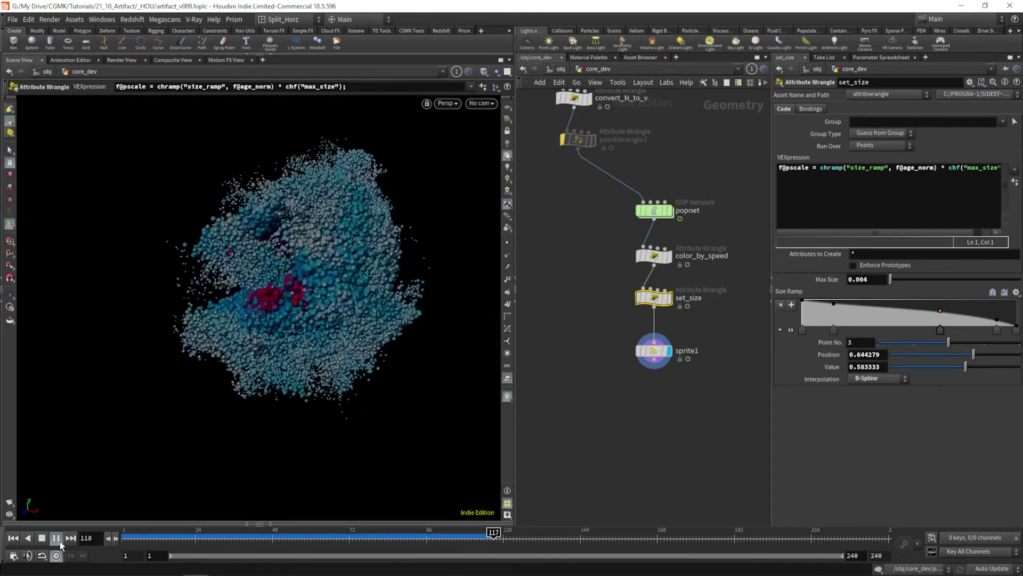
click(55, 538)
mouse_move(124, 534)
mouse_down()
mouse_move(194, 539)
mouse_move(125, 534)
mouse_up()
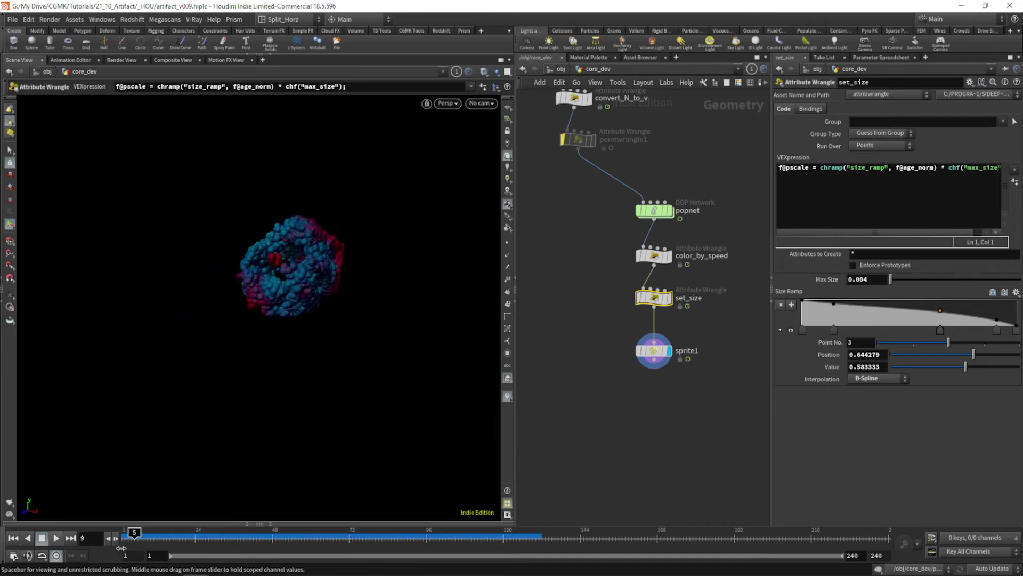
click(482, 104)
click(490, 152)
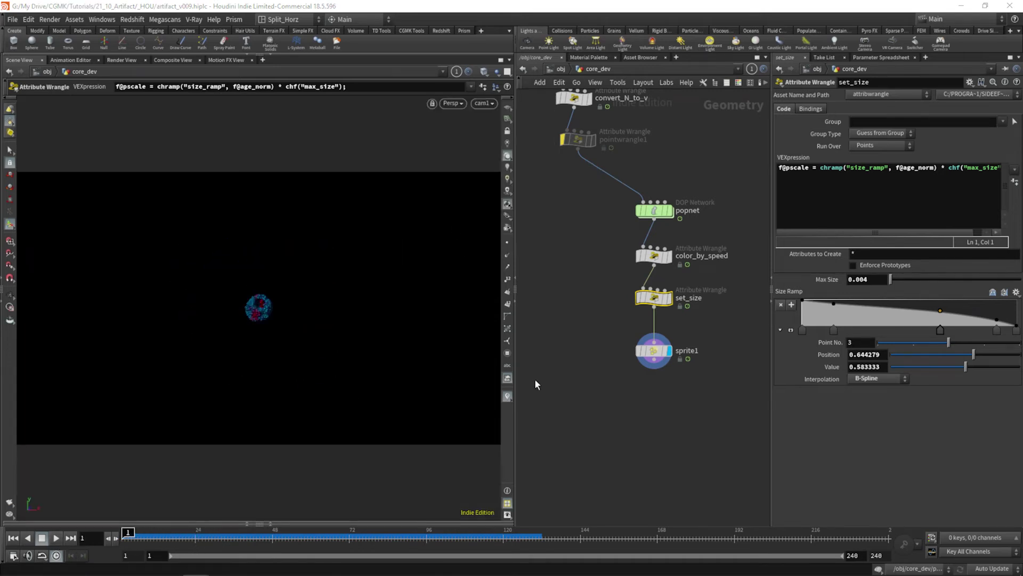
drag(176, 537, 266, 542)
key(Escape)
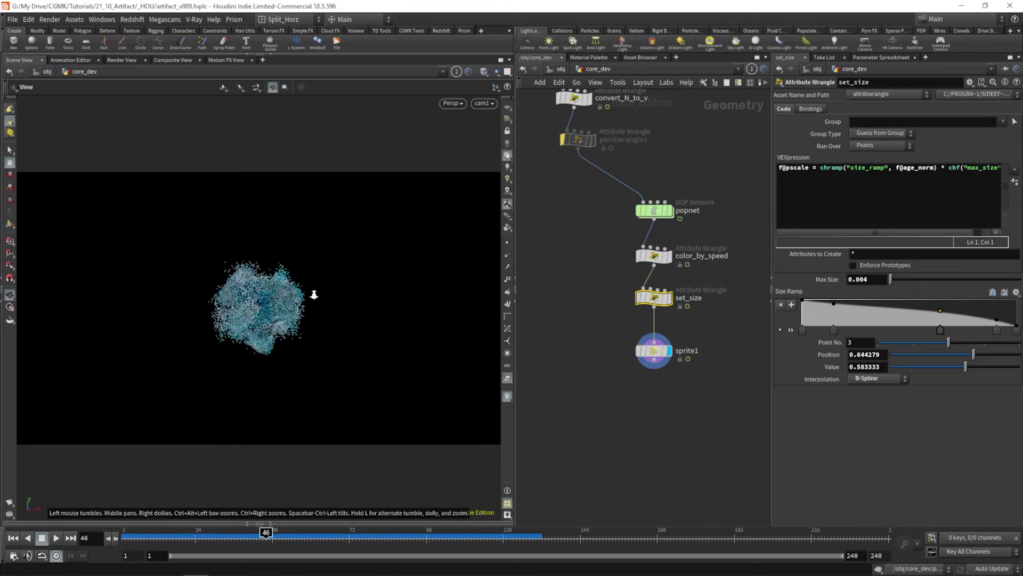
right_drag(313, 292, 453, 270)
drag(453, 270, 430, 318)
key(Return)
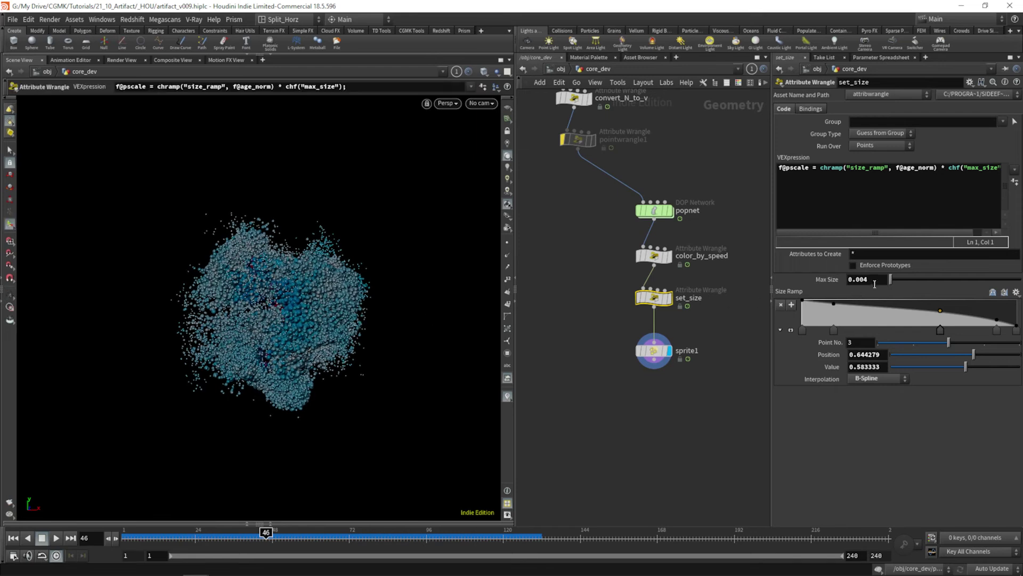
Lower set_size's Max Size to 0.002.
text(2)
key(Return)
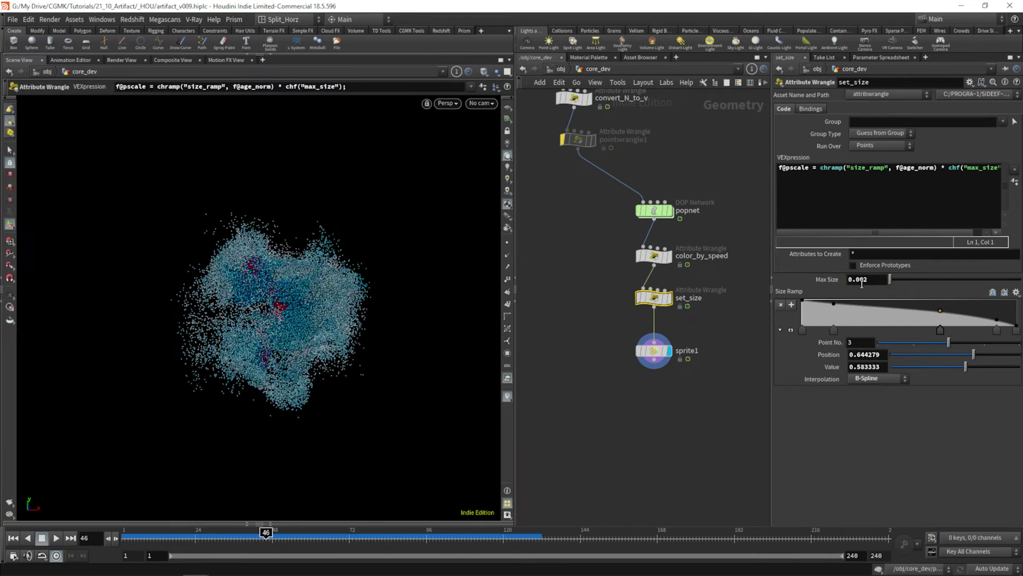
drag(261, 539, 221, 547)
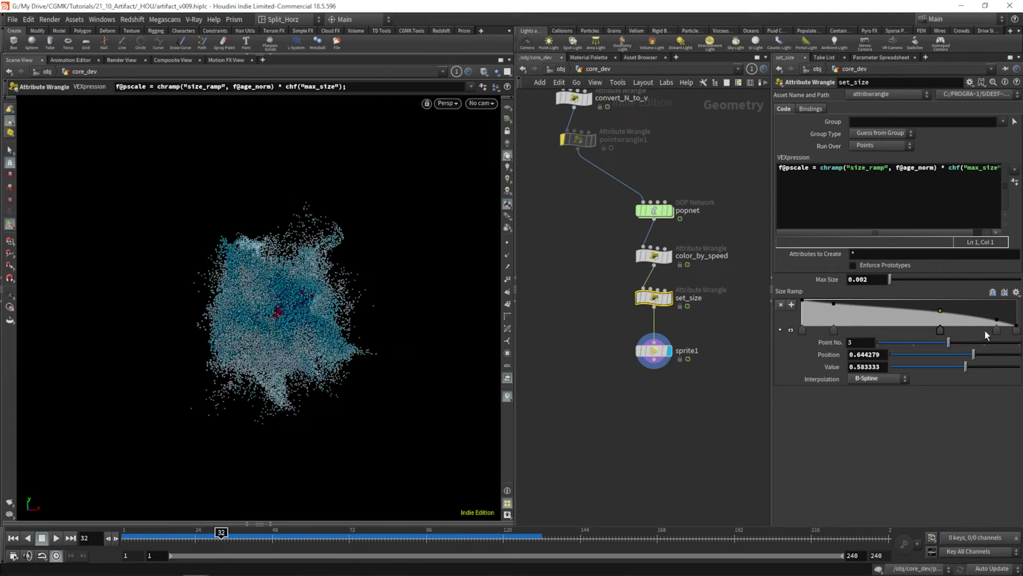
Nudge the last ramp key right and raise the early key to 1, previewing playback.
drag(998, 332, 1004, 332)
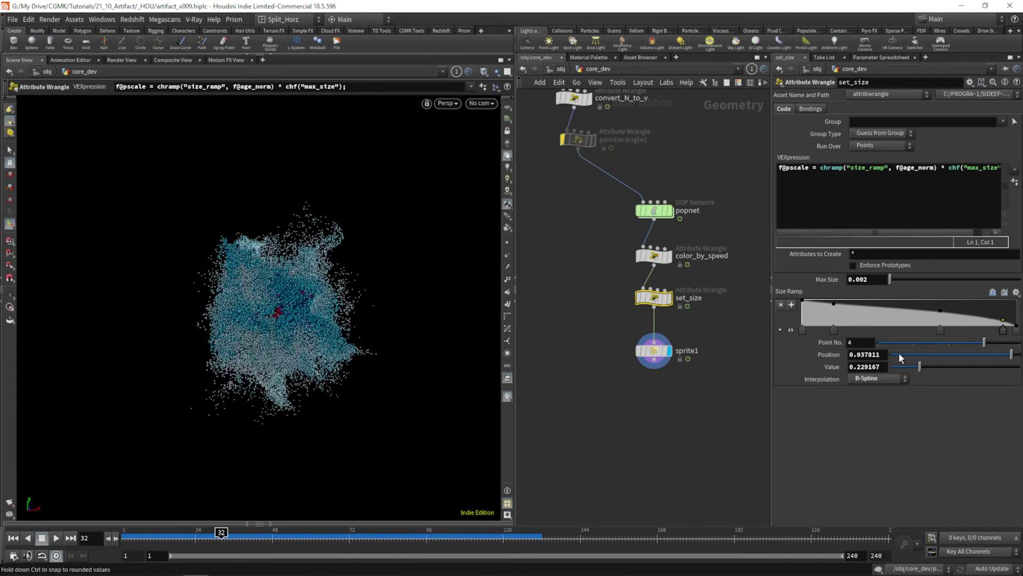
drag(221, 536, 153, 532)
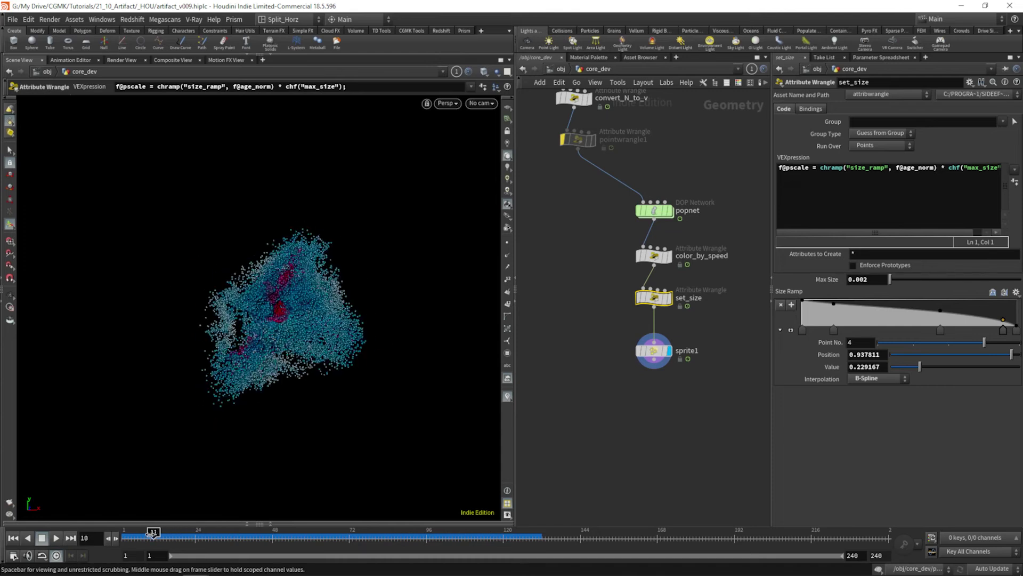
drag(834, 304, 847, 299)
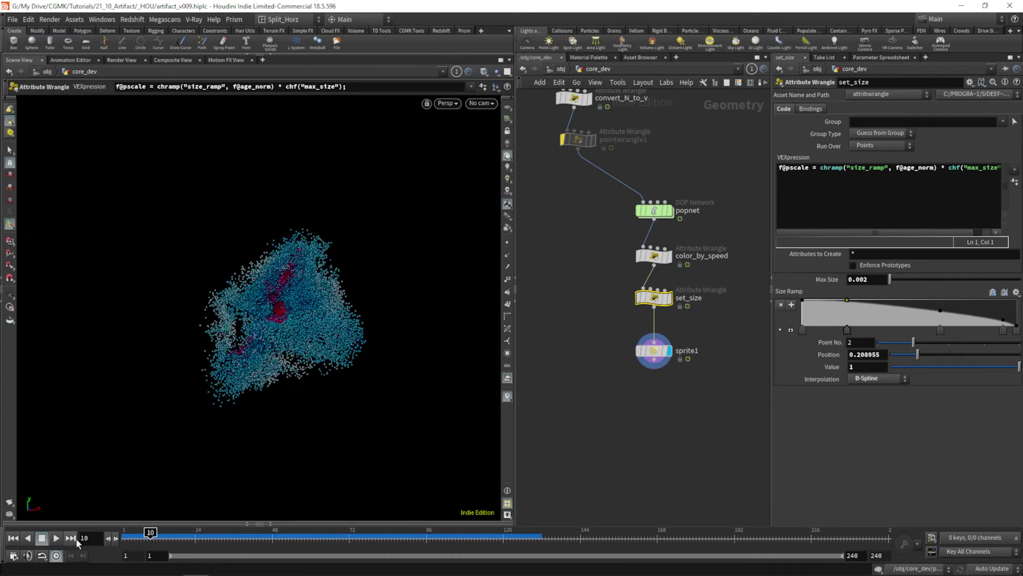
click(57, 538)
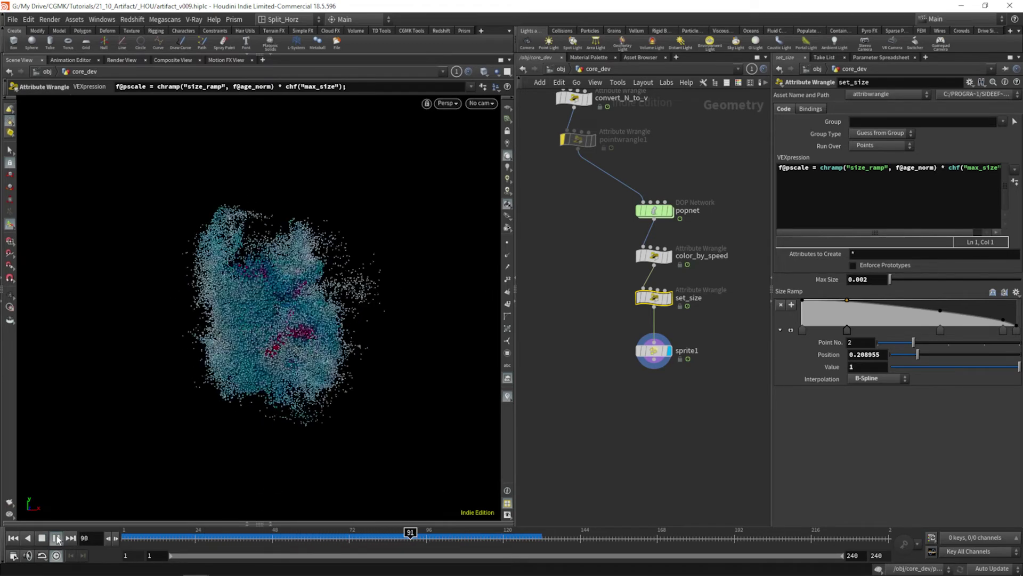
click(57, 538)
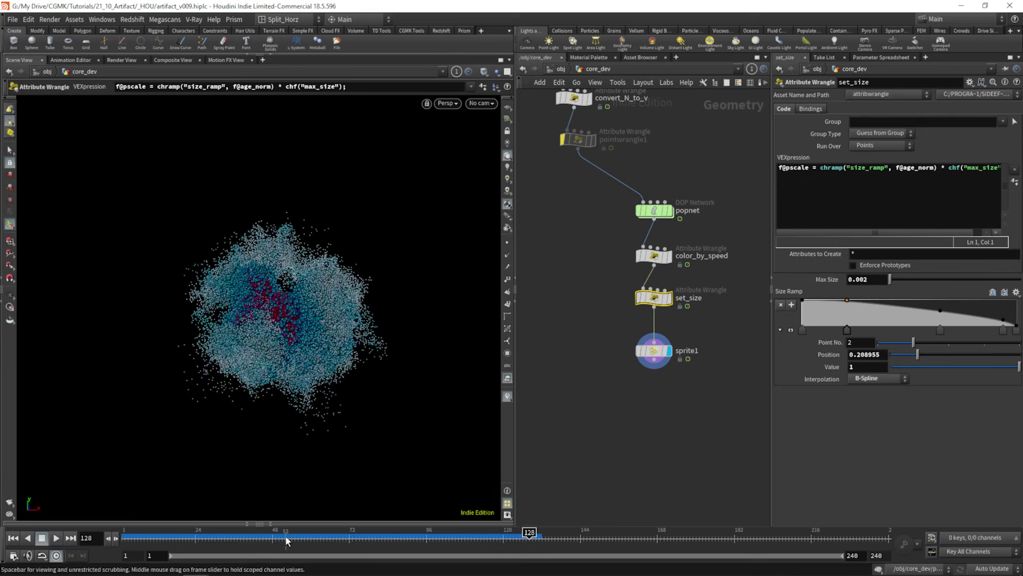
mouse_move(166, 532)
mouse_down()
mouse_move(250, 533)
mouse_move(145, 538)
mouse_move(176, 533)
mouse_up()
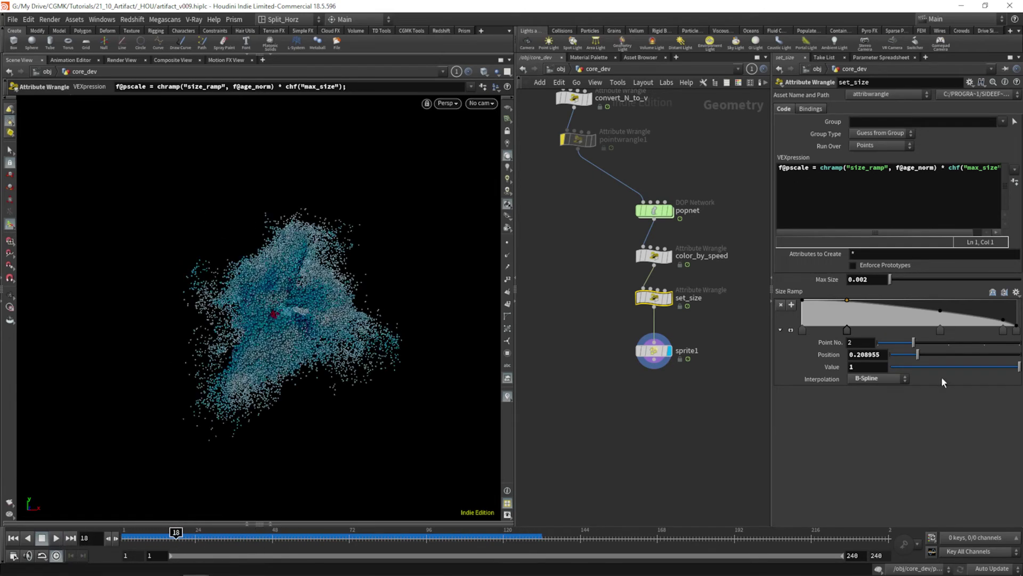
Drop the second size key near zero and add a low fourth key, then preview.
drag(845, 305, 849, 326)
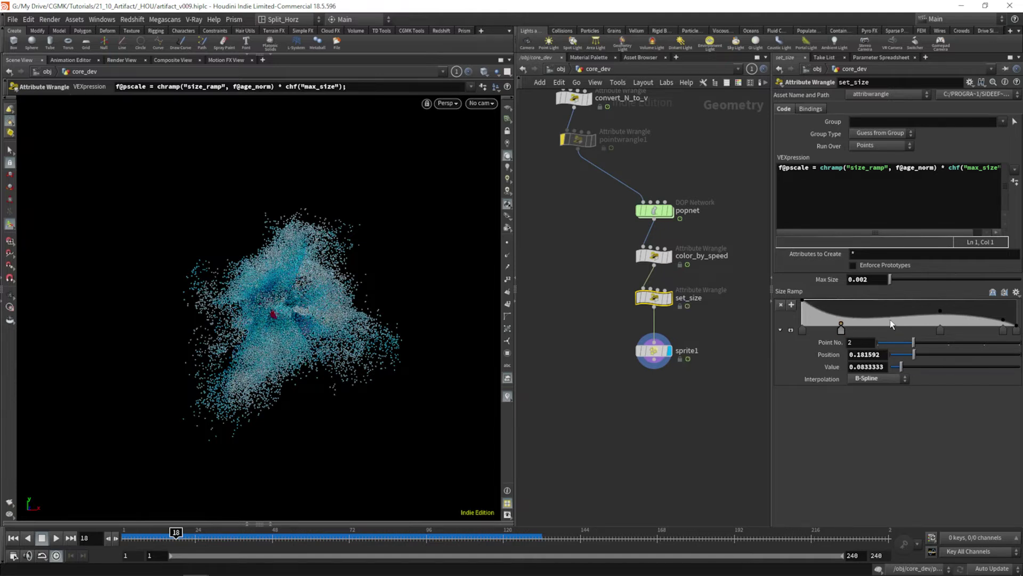
click(891, 302)
drag(940, 311, 940, 329)
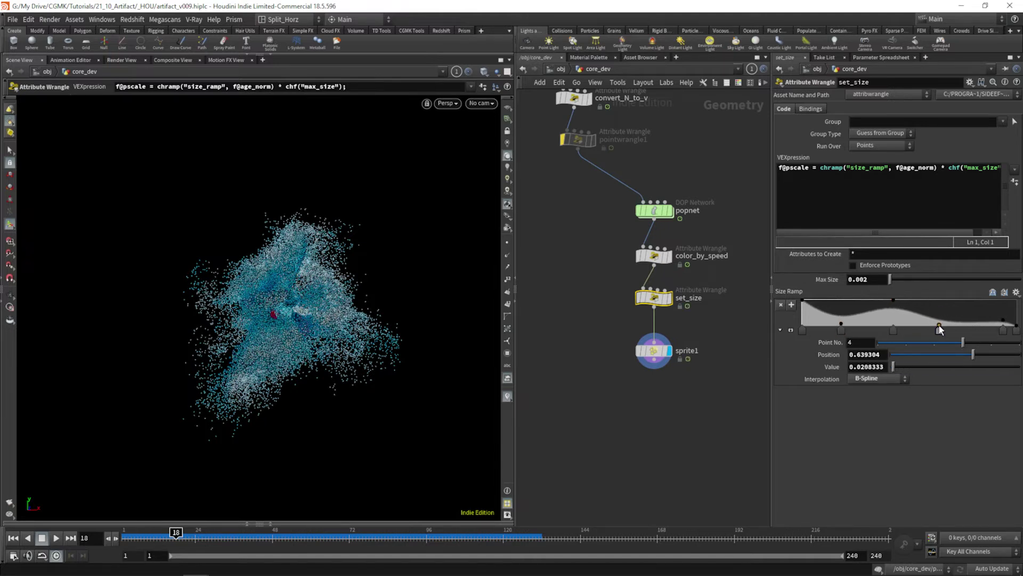
click(54, 538)
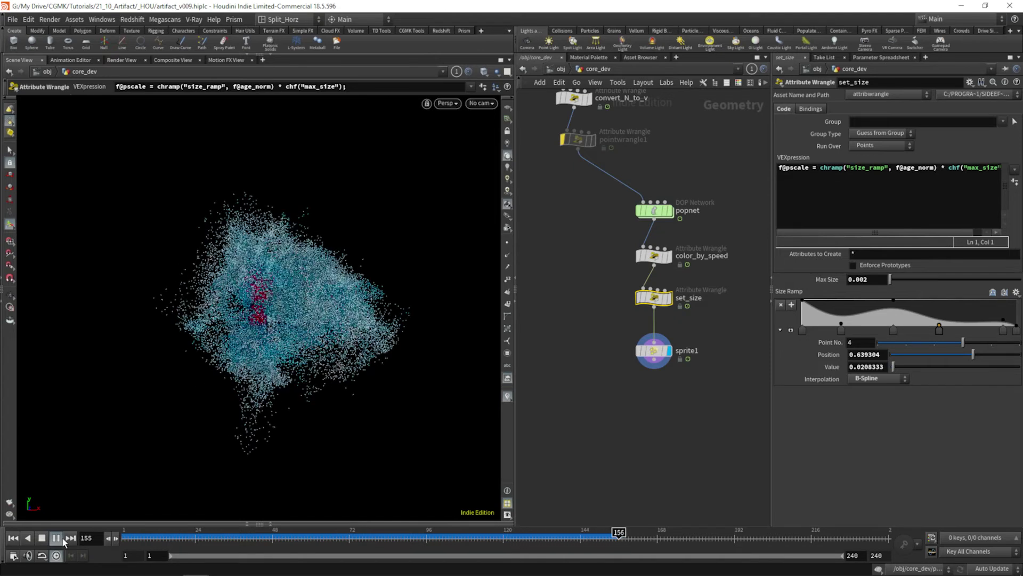
click(58, 538)
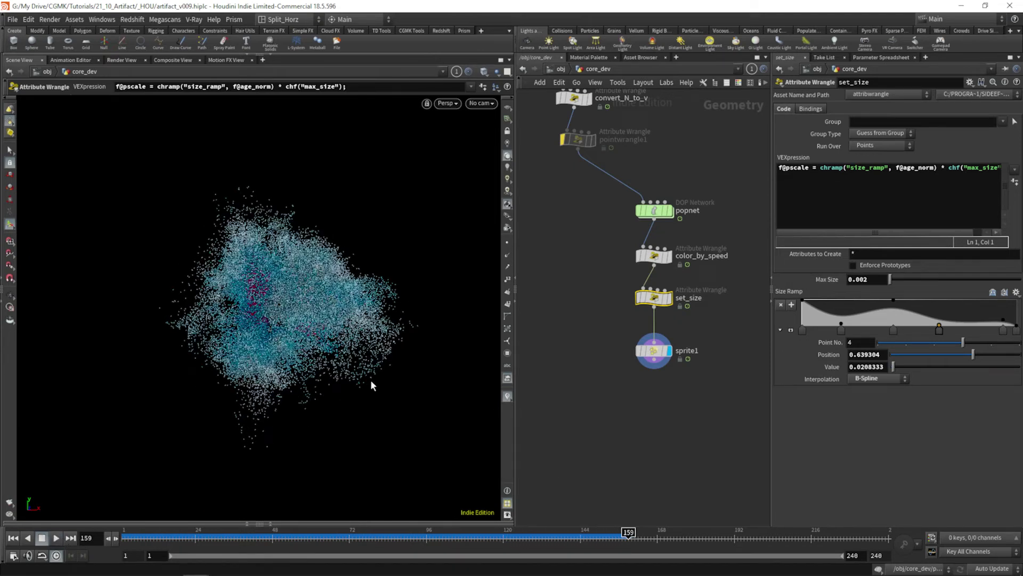
Delete the extra key, setting key 2 to value 1 at 0.208955 and key 3 near 0.816.
drag(841, 325, 970, 318)
drag(844, 330, 830, 331)
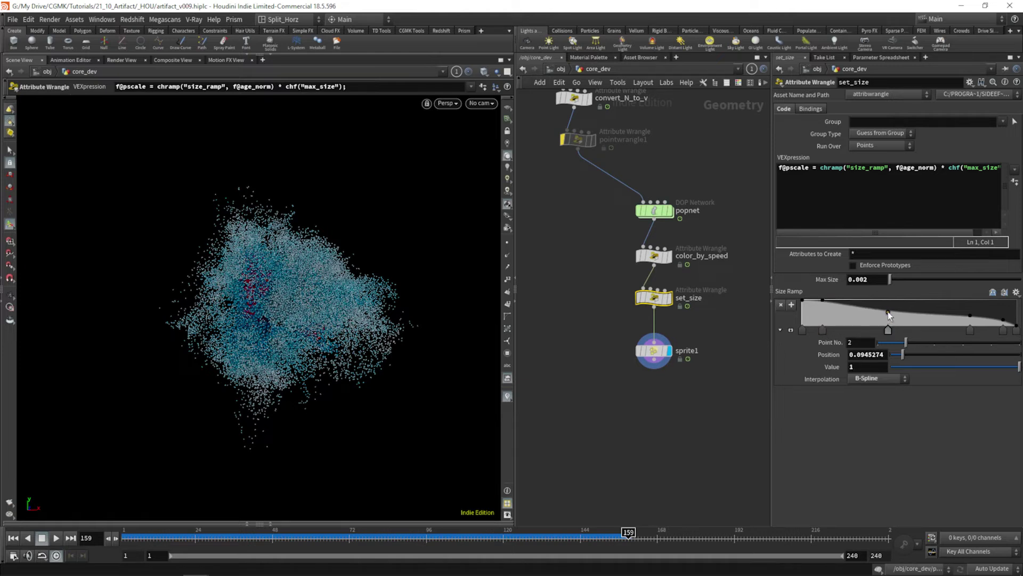
key(Delete)
drag(969, 328, 977, 331)
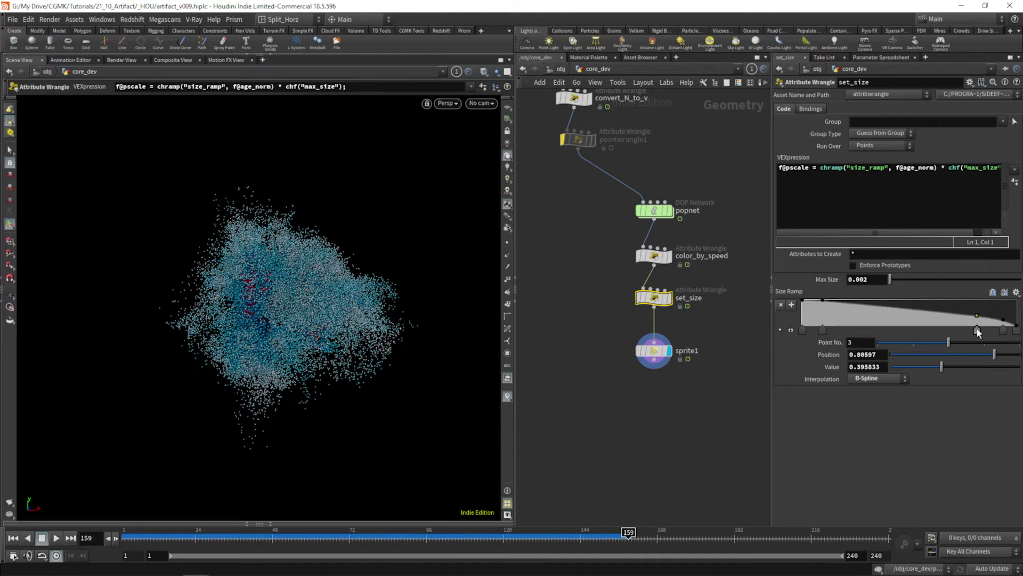
drag(134, 537, 375, 539)
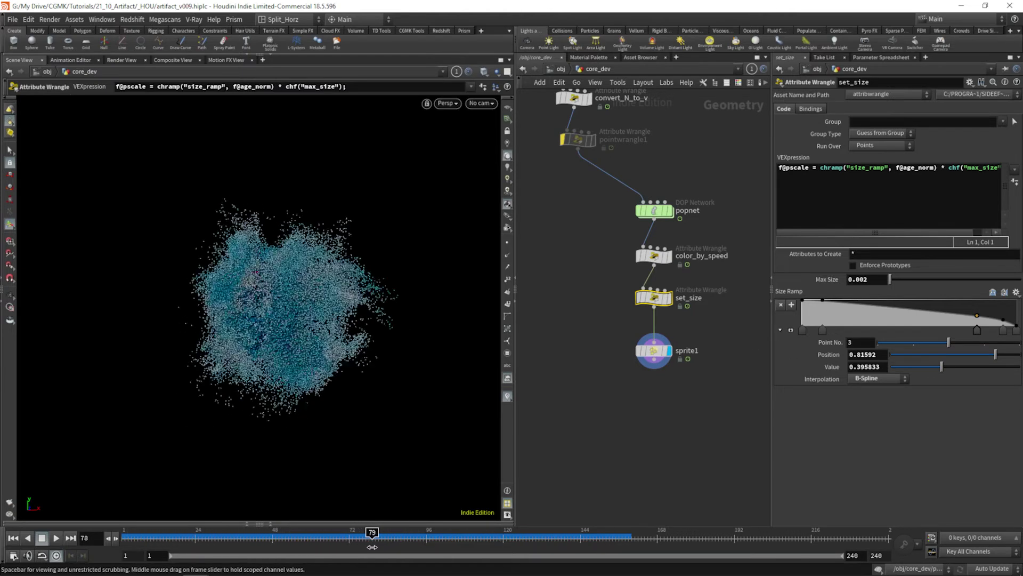
drag(821, 329, 847, 329)
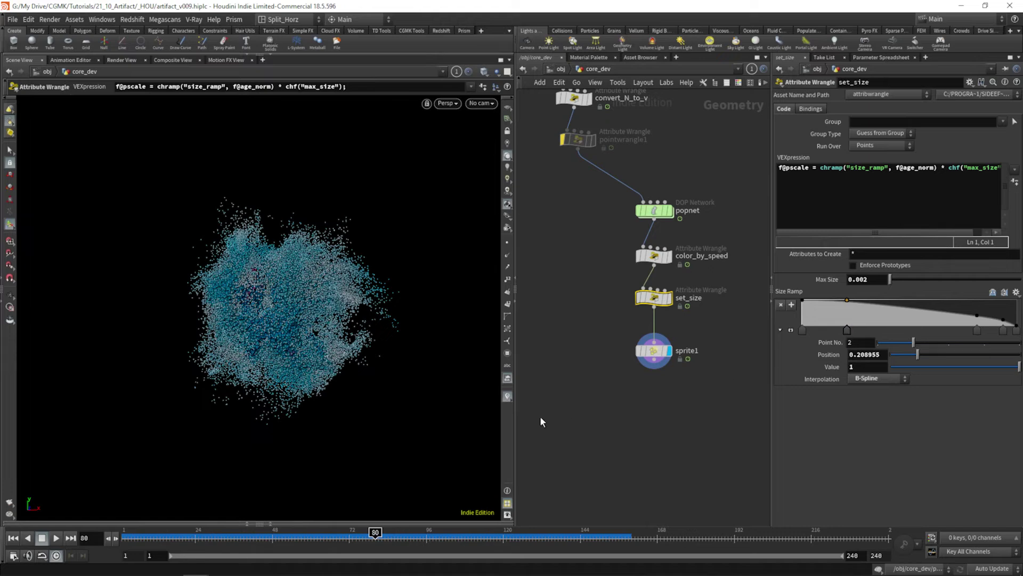
mouse_move(192, 536)
mouse_down()
mouse_move(408, 534)
mouse_move(128, 534)
mouse_up()
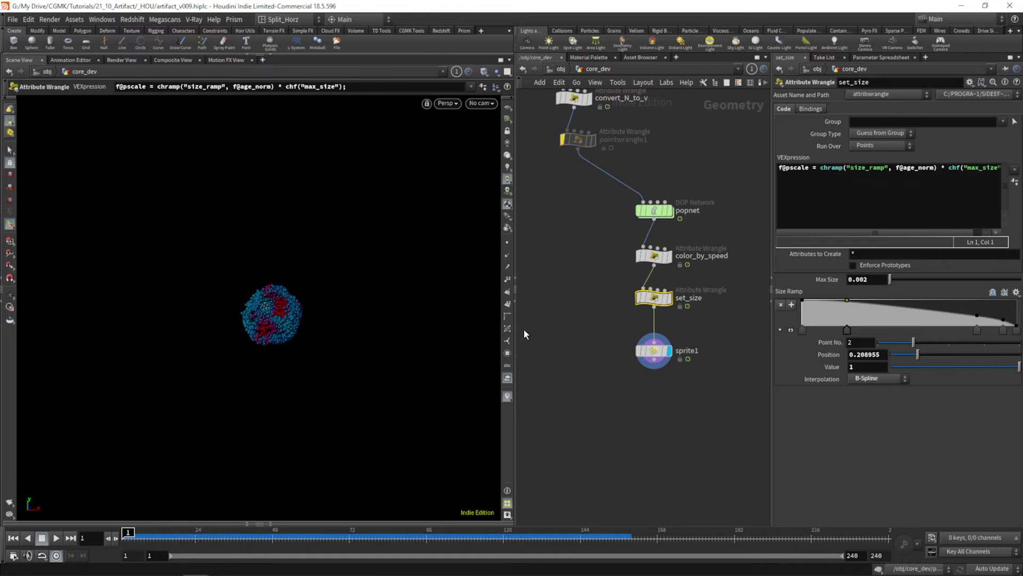
Switch the viewport to look through cam1.
mouse_move(662, 352)
click(482, 103)
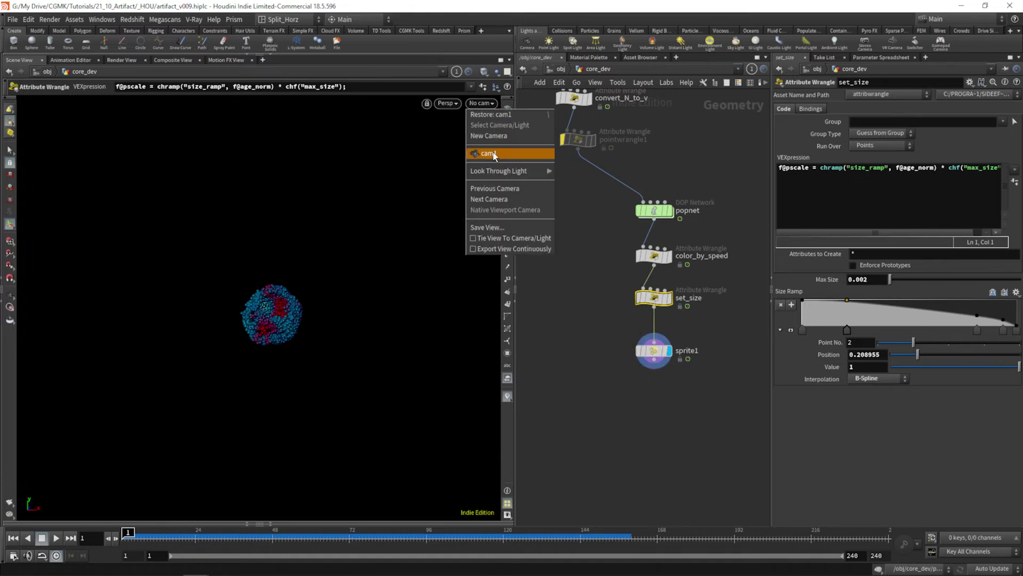
click(501, 151)
At /obj, toggle arealight1's Enable off and back on.
click(563, 68)
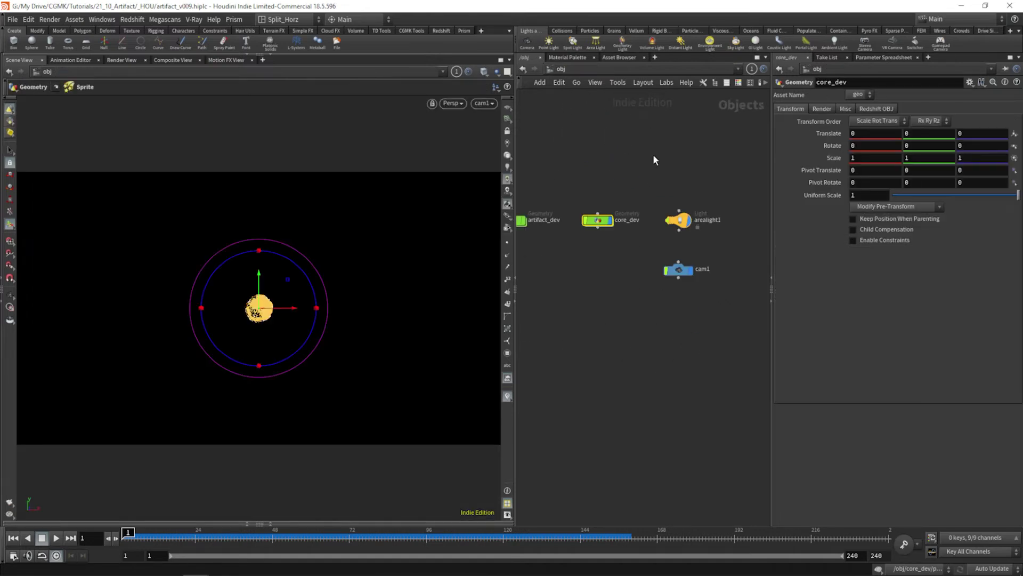
click(679, 220)
middle_drag(550, 256, 604, 260)
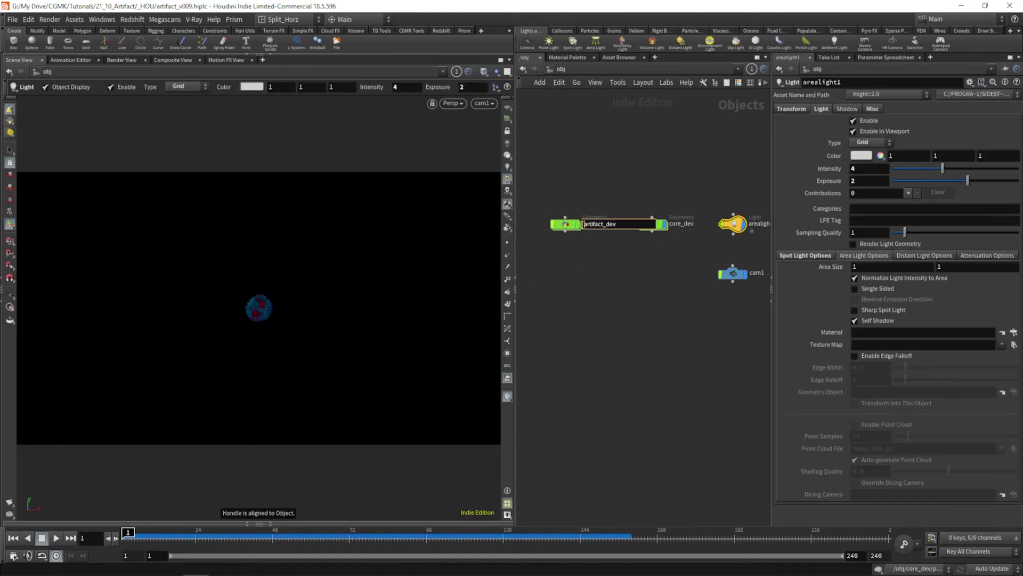
click(579, 224)
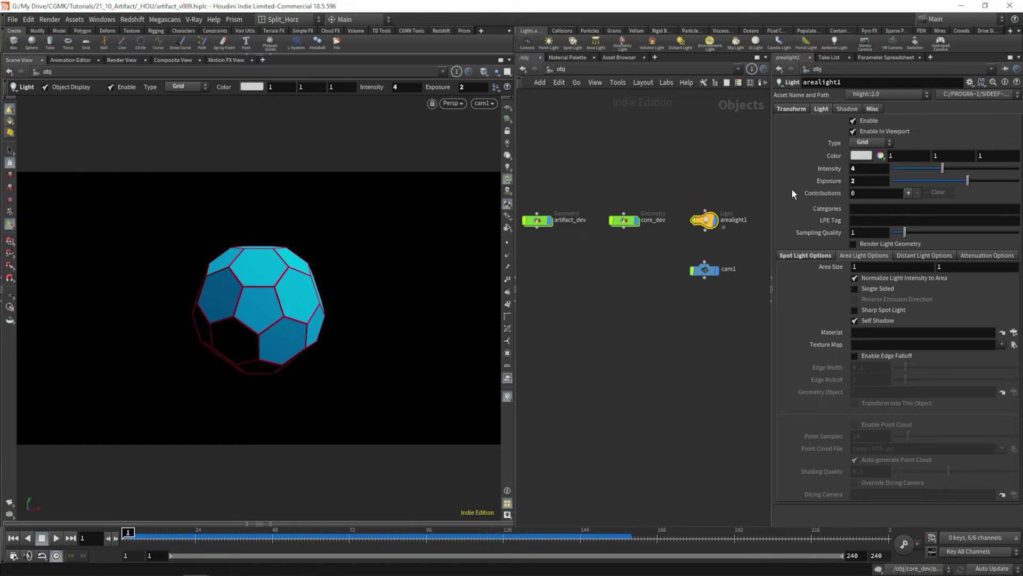
click(877, 121)
click(878, 120)
Return to the core_dev network and move sprite1 lower to make room.
mouse_move(628, 224)
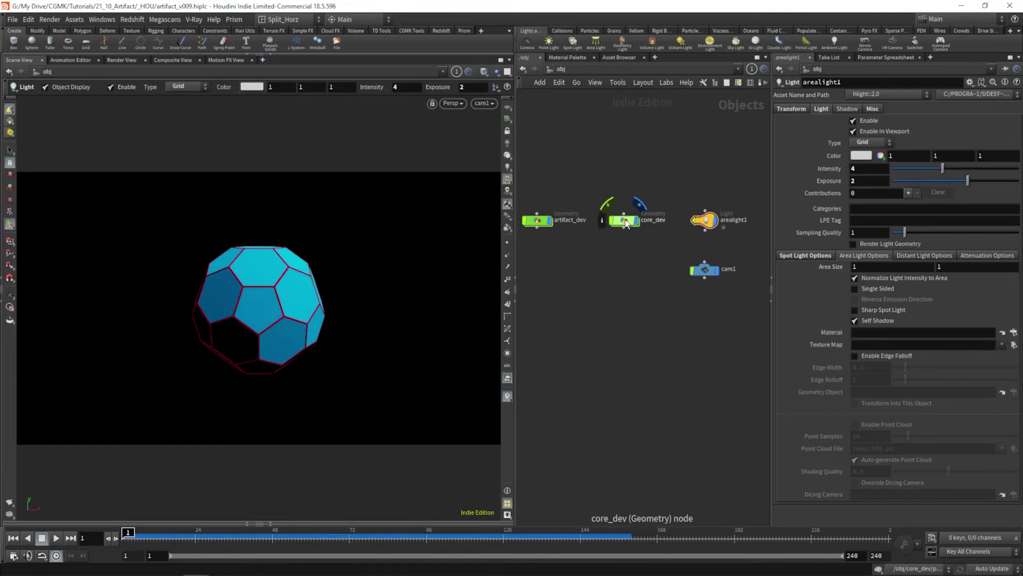
double_click(624, 219)
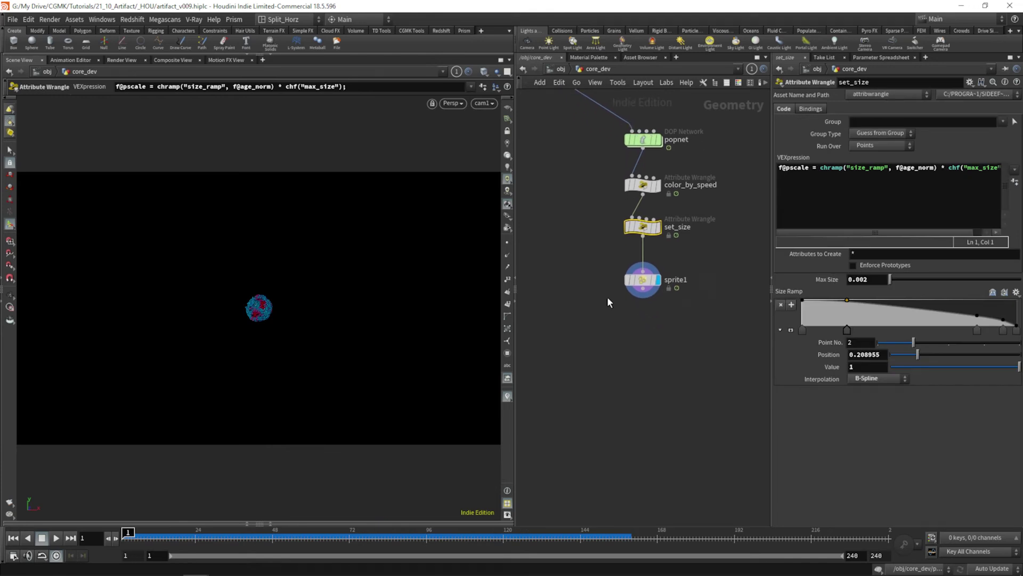
drag(651, 289, 694, 305)
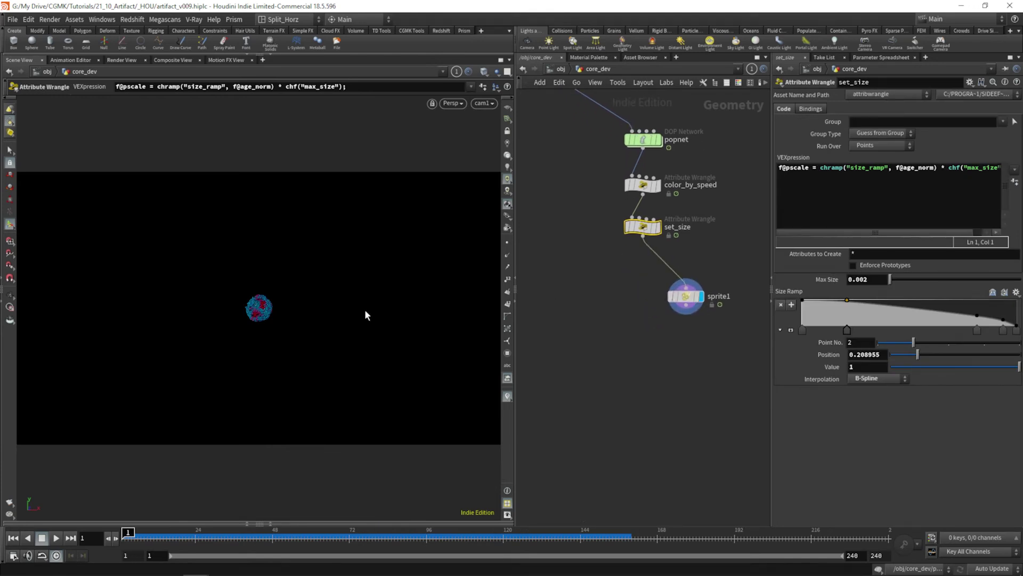
scroll(616, 269, down, 2)
Add a Sphere node, sphere2, to the left of set_size.
mouse_move(707, 290)
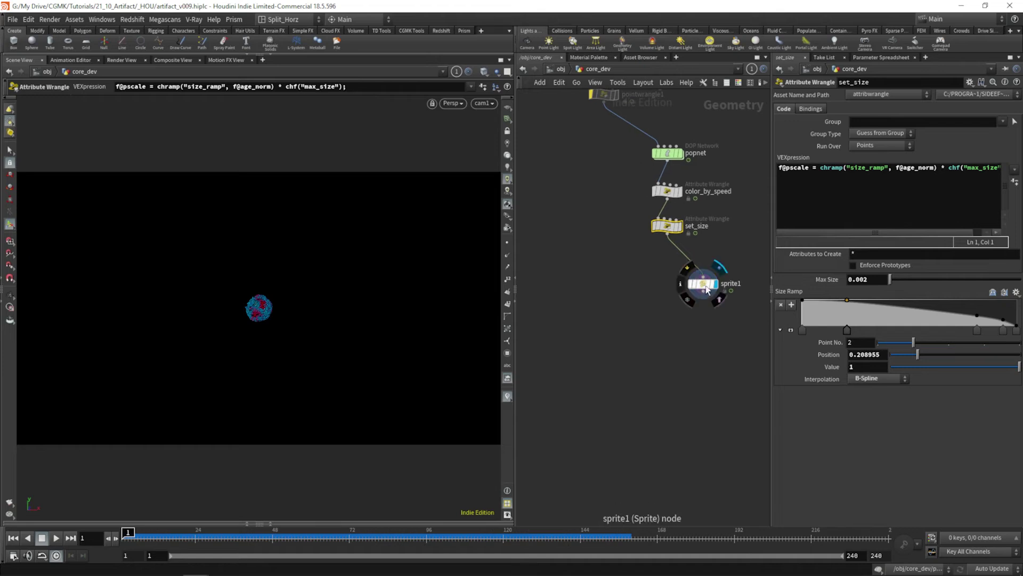
key(Tab)
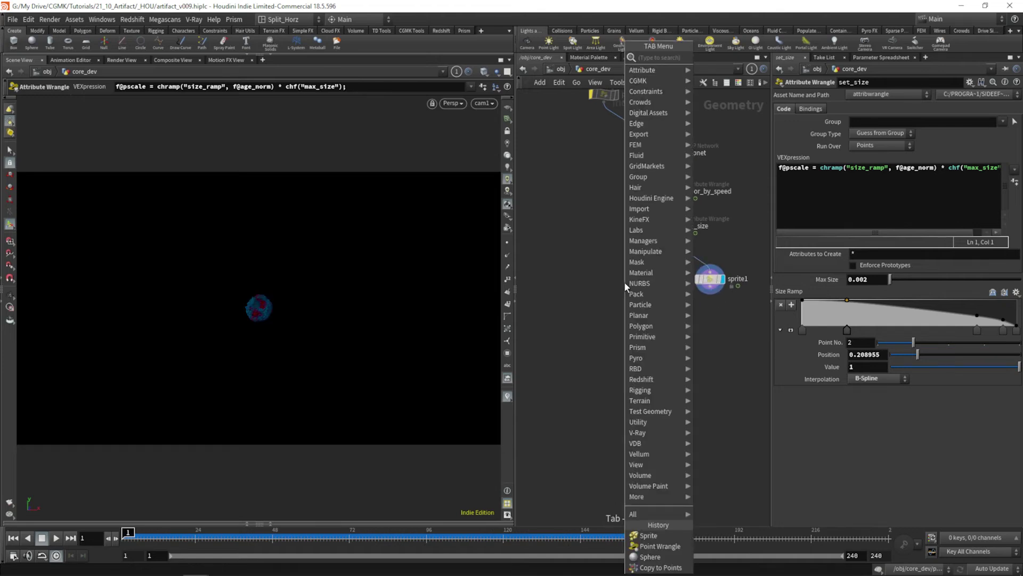
text(sph)
key(Return)
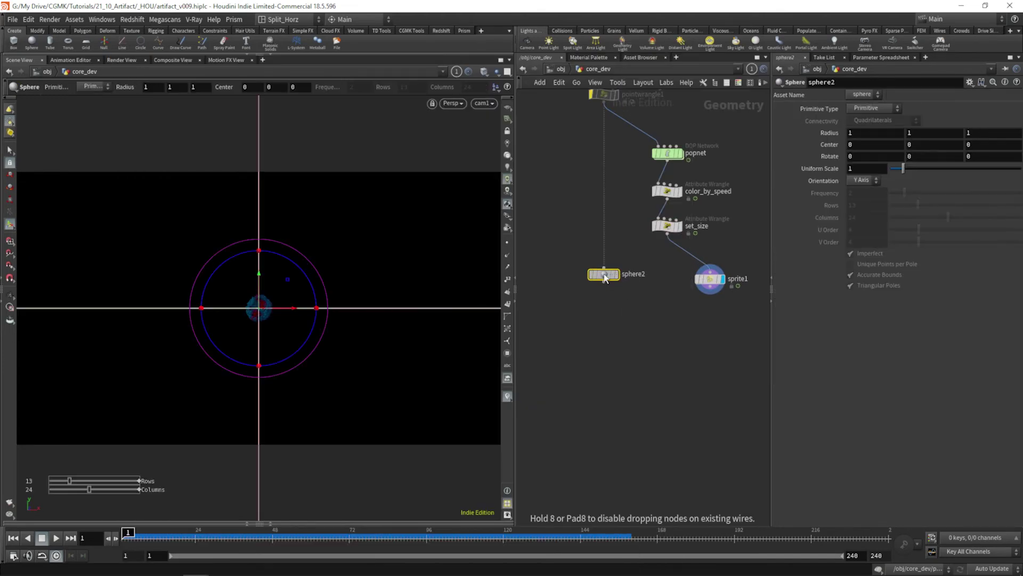
click(573, 251)
Add copytopoints1 below sphere2, wire sphere2 into it, display it, and start playback.
key(Tab)
text(copy to)
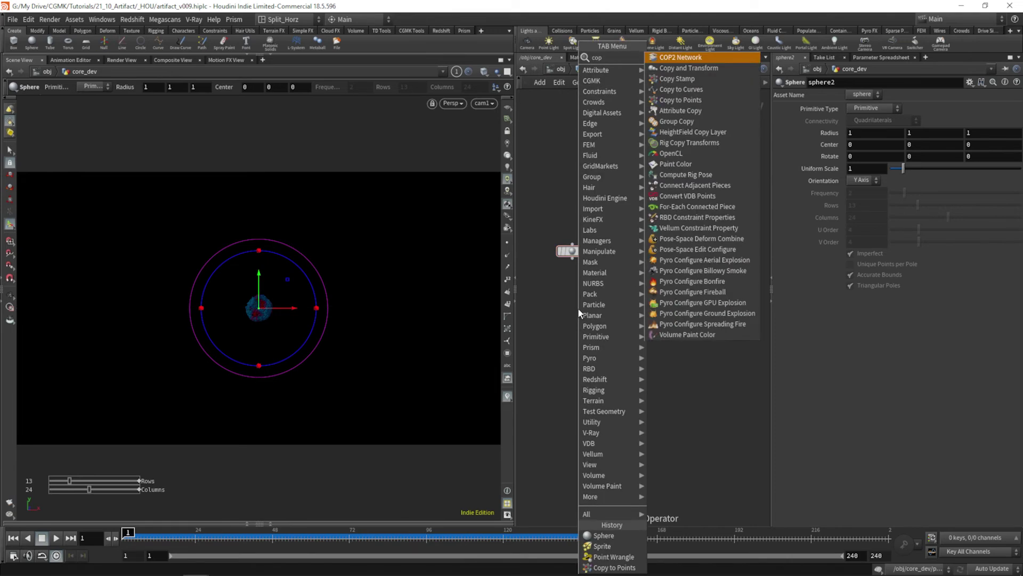
key(Return)
click(577, 308)
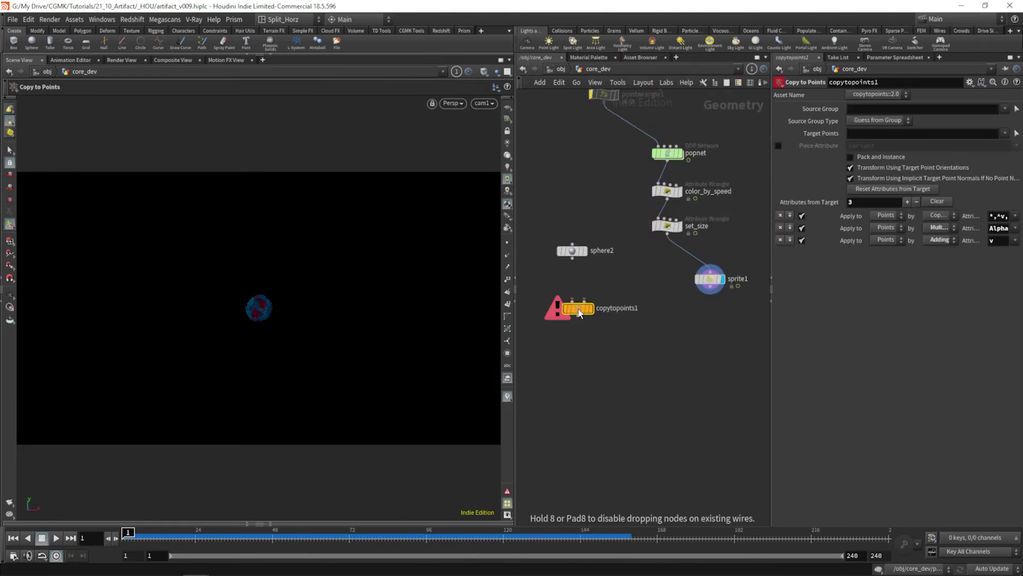
click(572, 258)
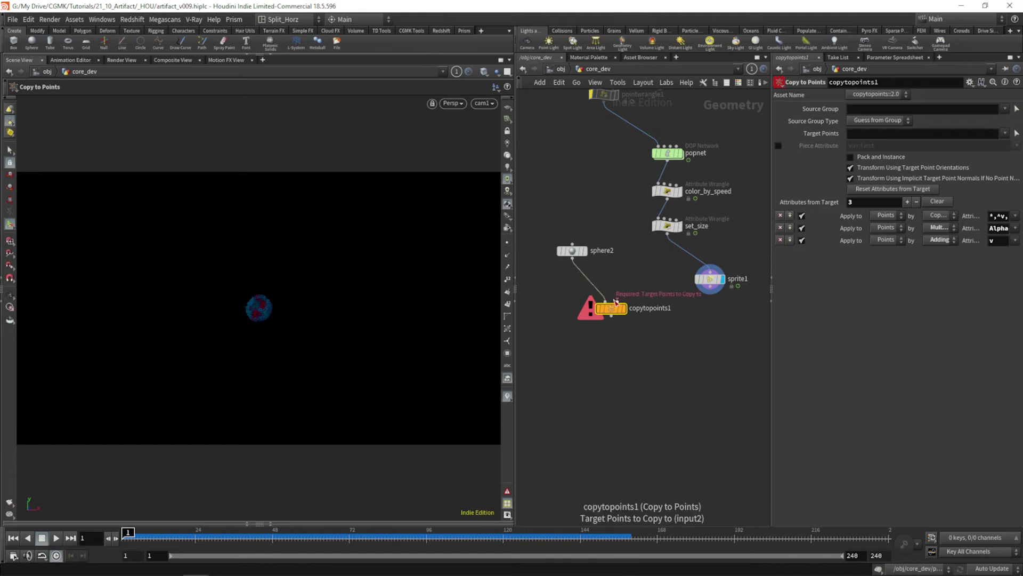
click(606, 300)
click(624, 308)
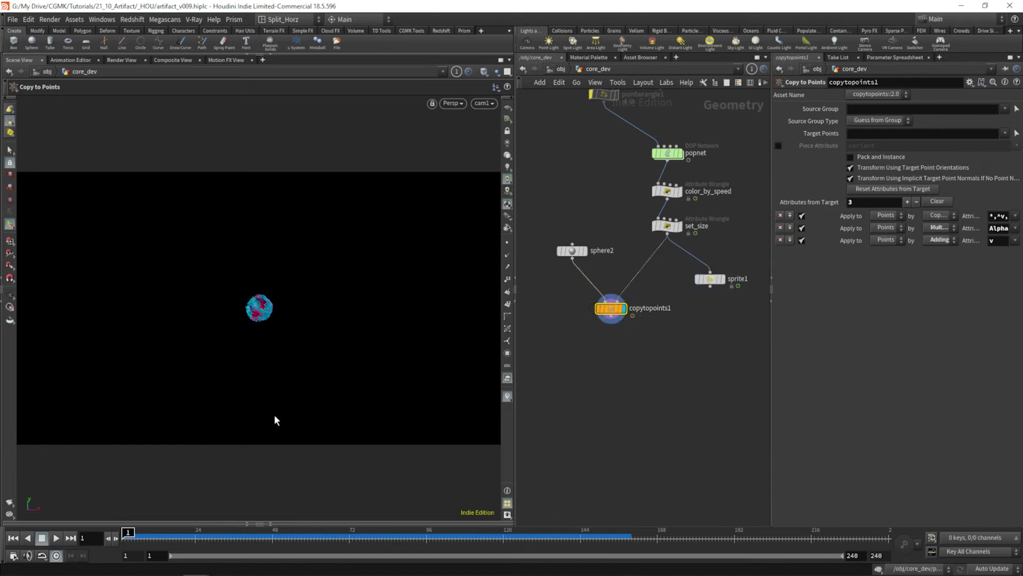
key(Up)
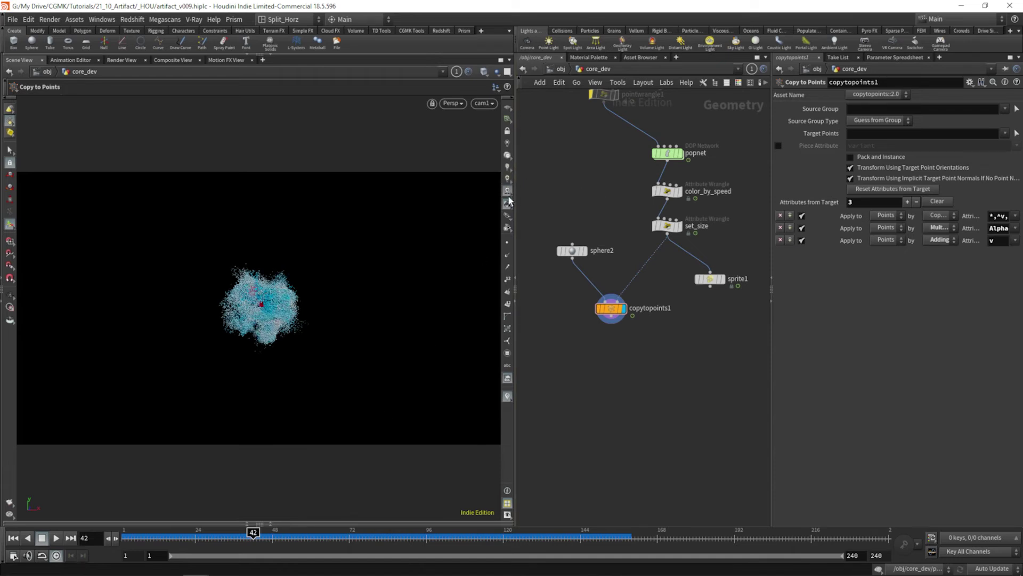
Orbit around the instanced particle cloud from several sides, then return to the object level.
key(Escape)
mouse_move(384, 286)
mouse_down()
mouse_move(281, 322)
mouse_move(342, 299)
mouse_move(304, 331)
mouse_move(265, 338)
mouse_up()
key(Return)
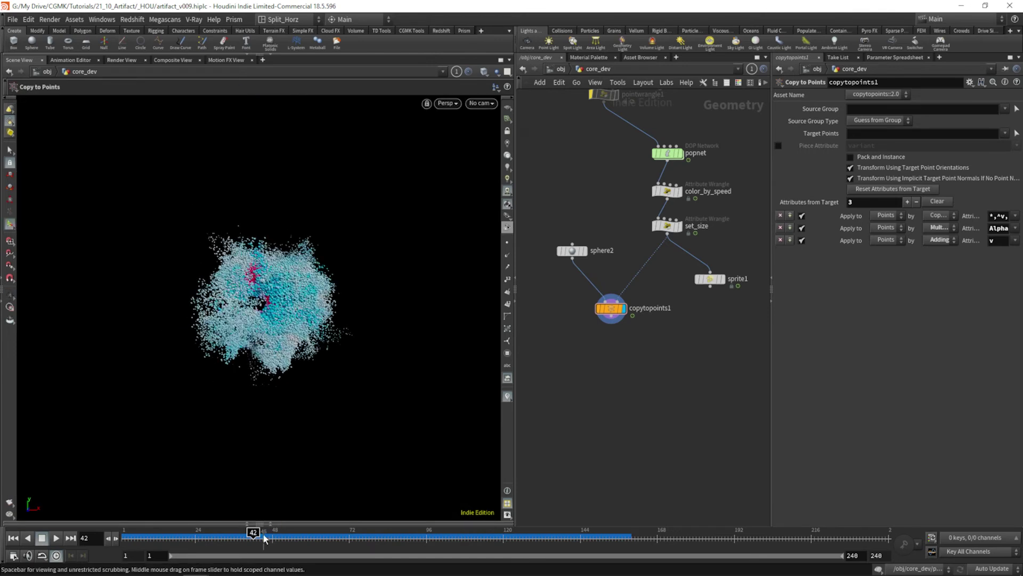
drag(253, 533, 375, 543)
key(Escape)
drag(298, 330, 201, 322)
key(Return)
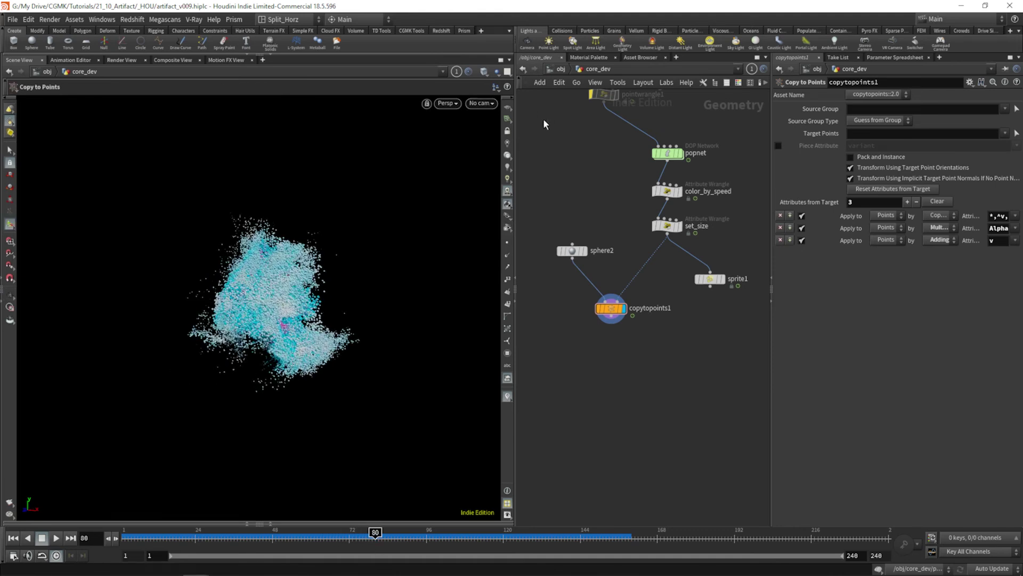
click(560, 69)
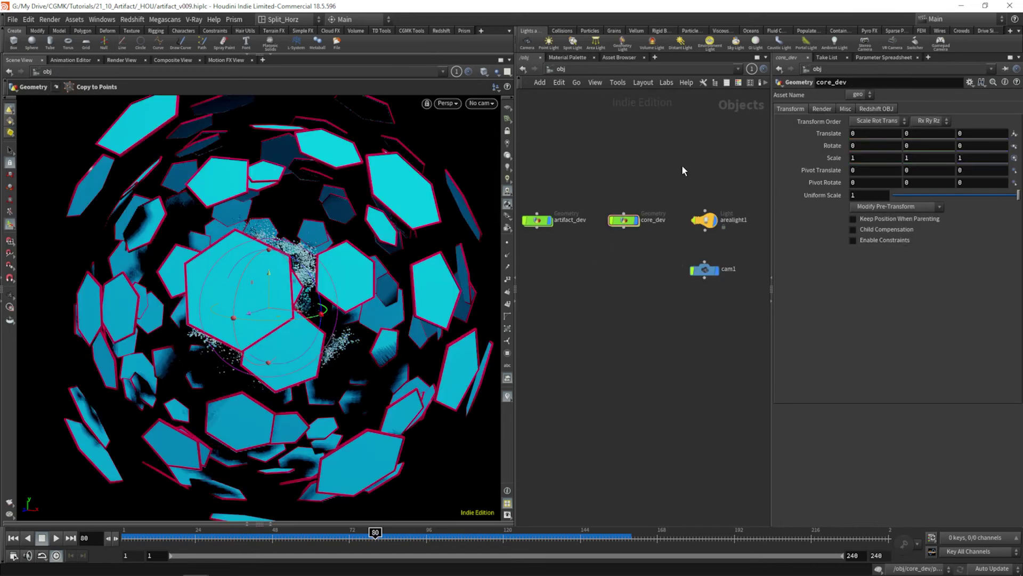
Turn off arealight1 and add envlight1 using the abandoned_tank_farm_03_2k.hdr environment map.
click(628, 213)
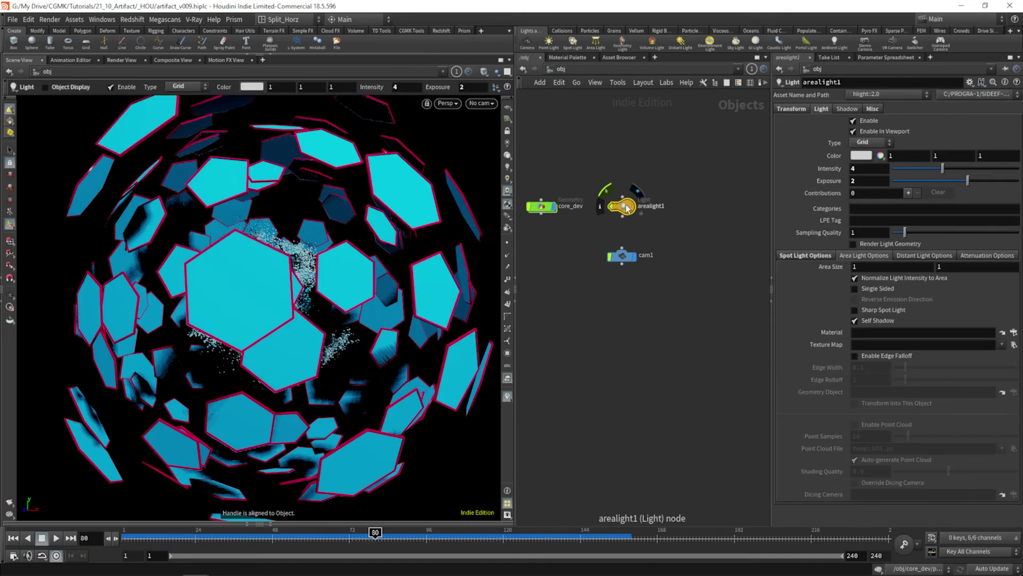
click(853, 120)
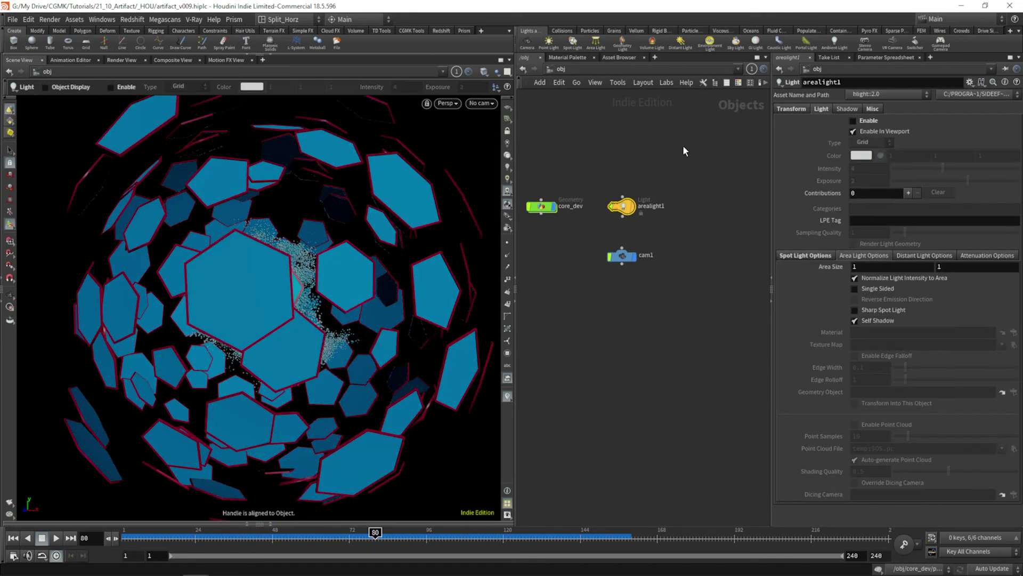
click(710, 43)
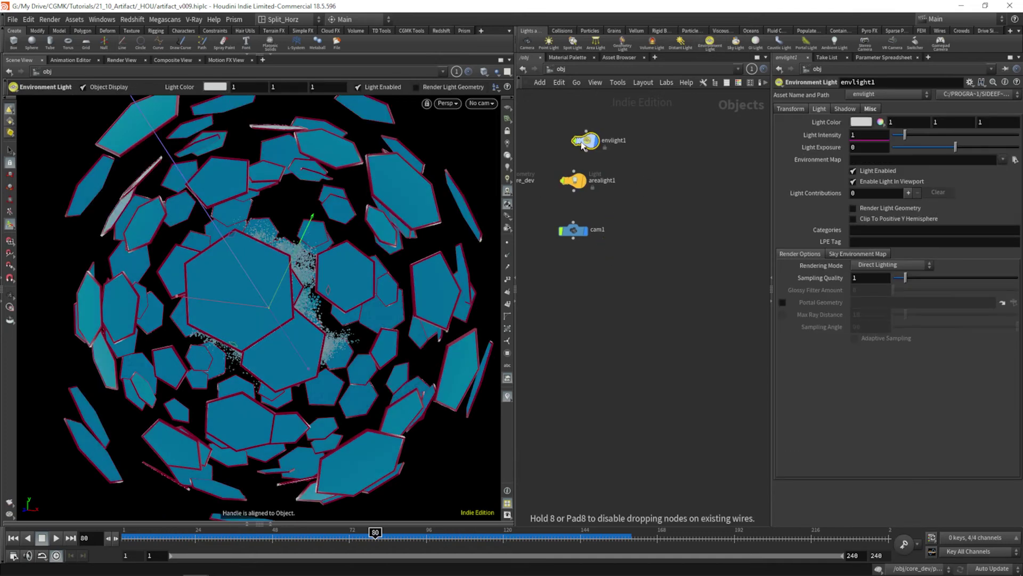
click(582, 139)
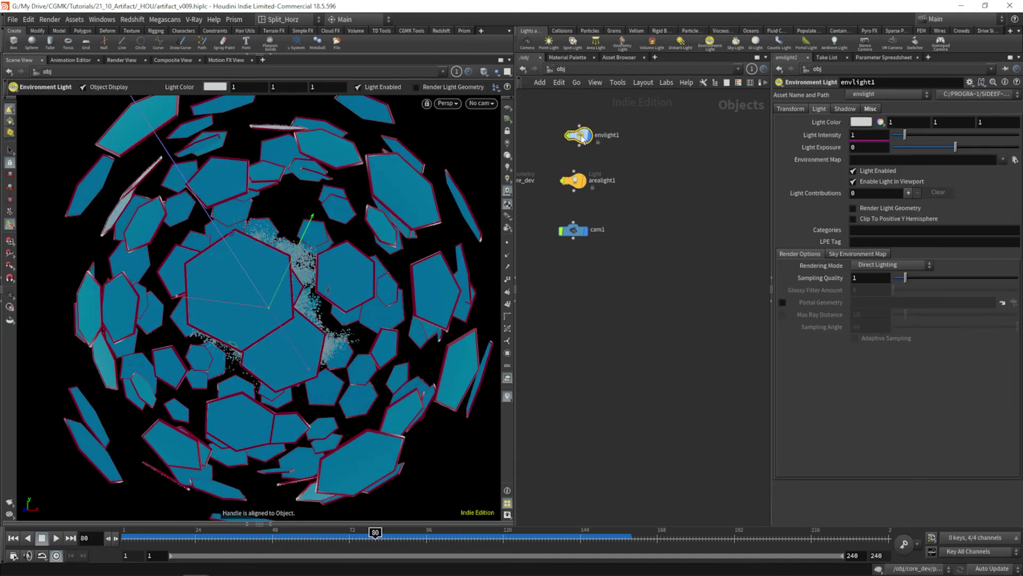
click(1014, 160)
click(808, 81)
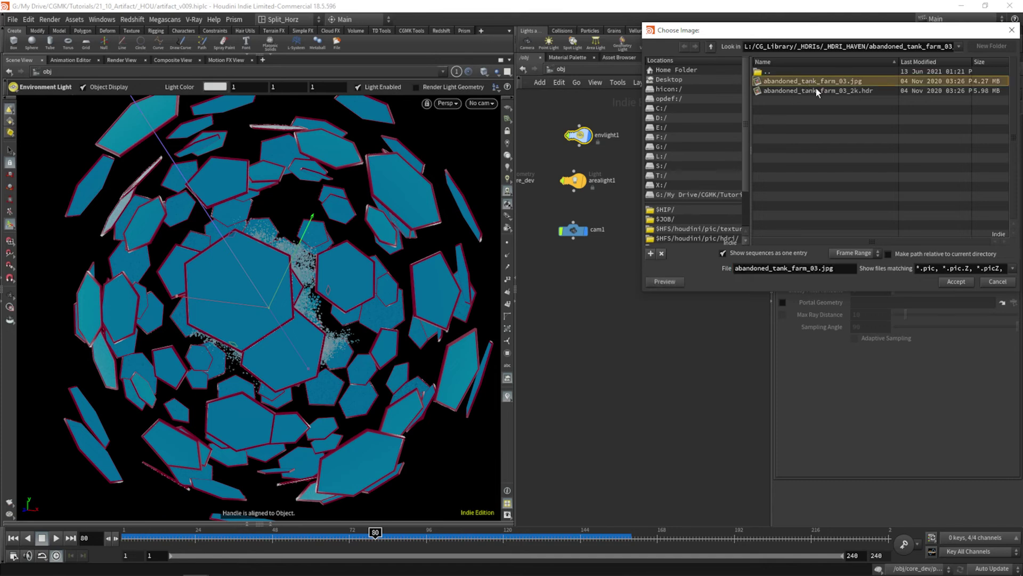
double_click(815, 89)
scroll(368, 241, down, 5)
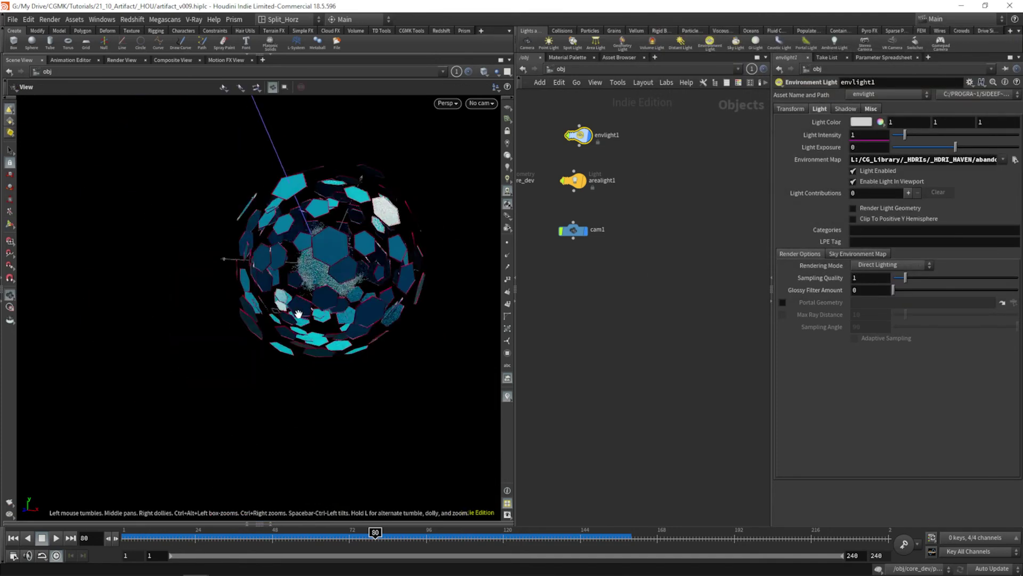
alt+drag(368, 240, 325, 251)
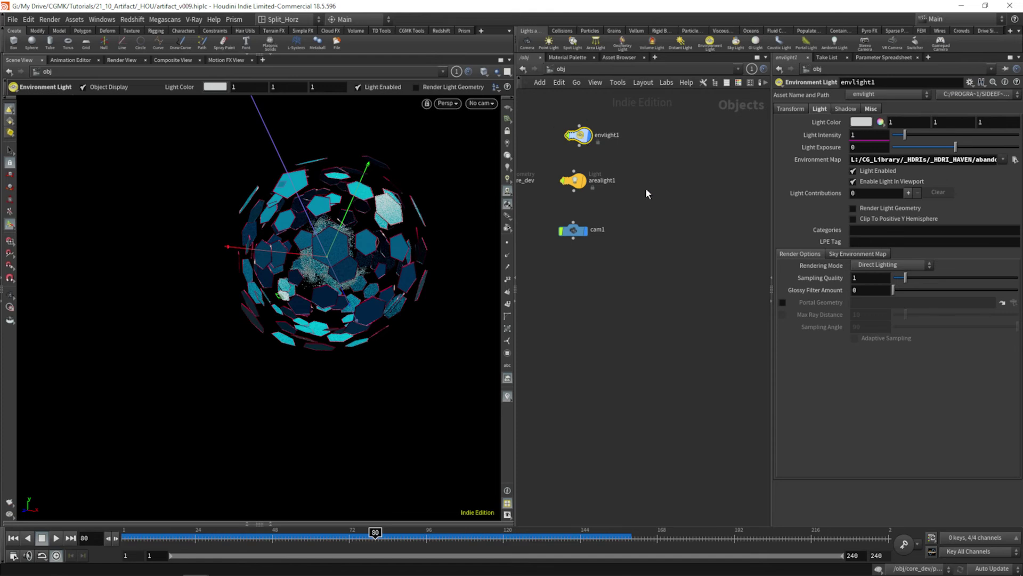
Hide the artifact_dev shell, look through cam1, and line up envlight1 beside arealight1.
key(h)
click(560, 199)
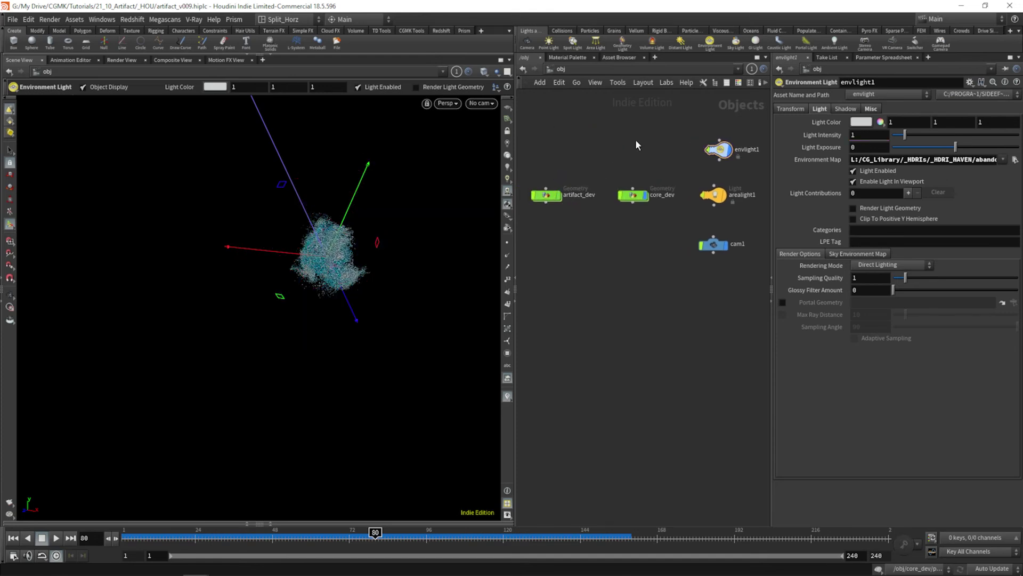
key(Escape)
click(482, 103)
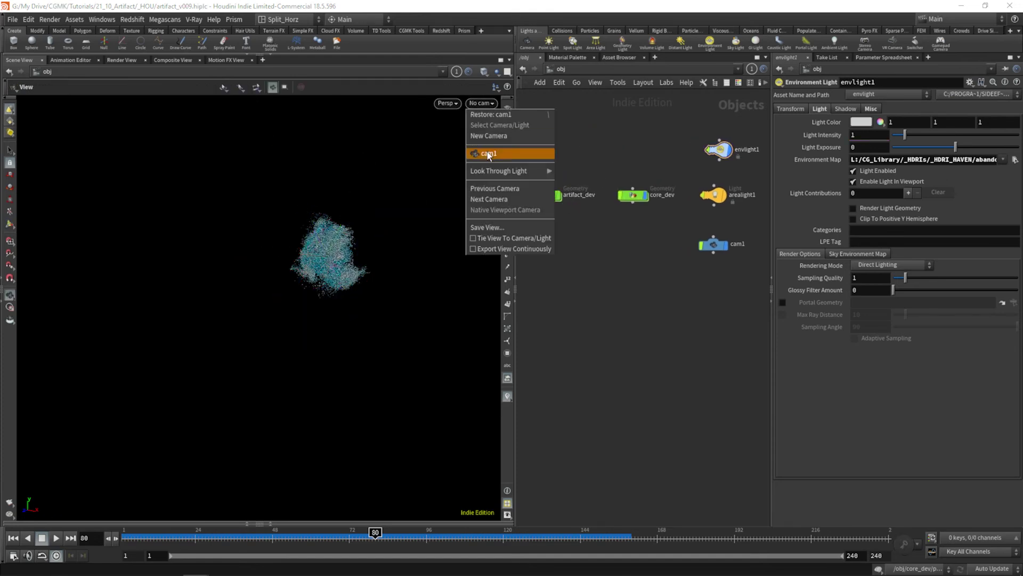
click(489, 153)
drag(723, 151, 718, 151)
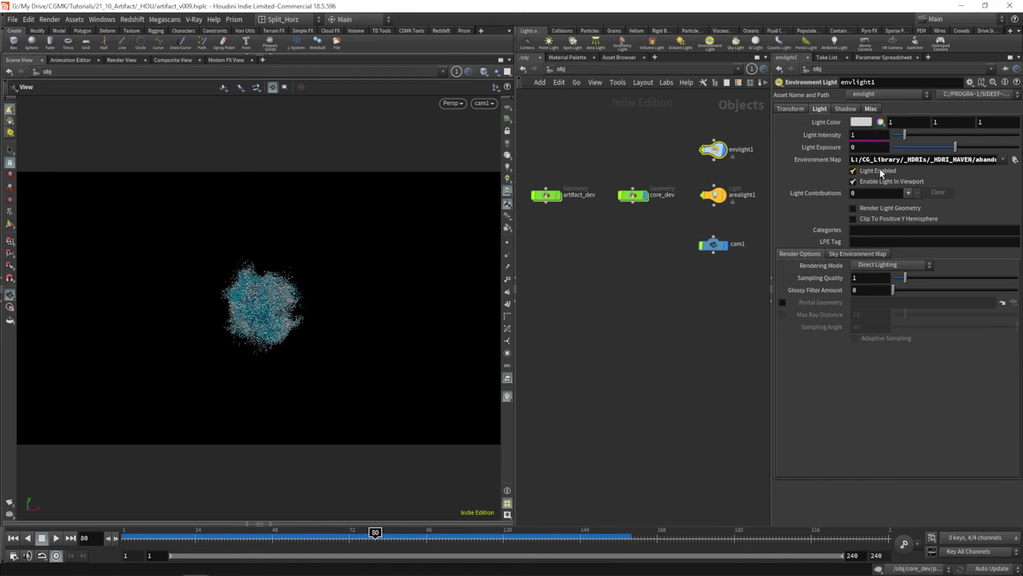
Decline the autosave prompt, play the particles from frame 38 to 105, then select envlight1.
click(235, 536)
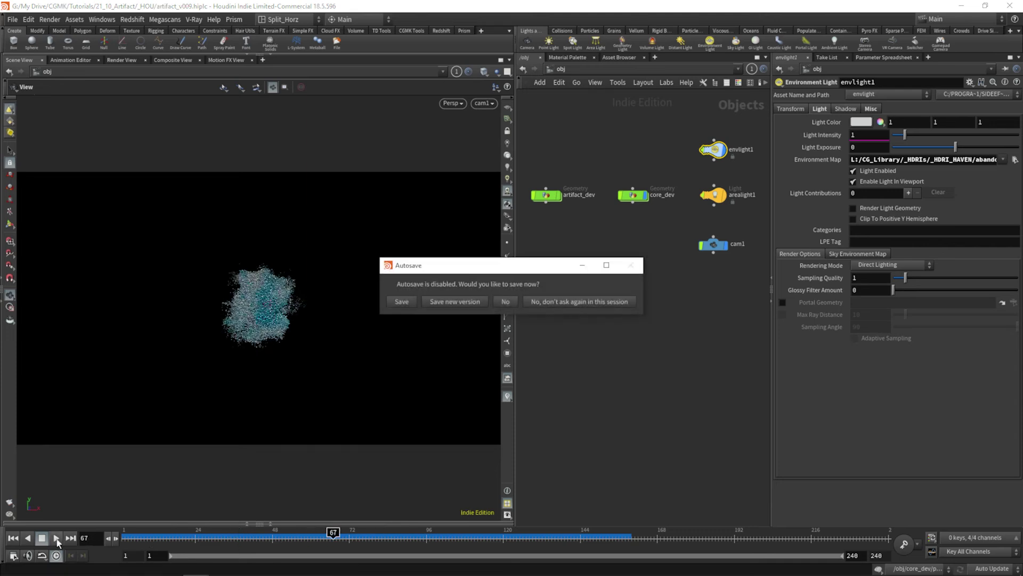
click(506, 302)
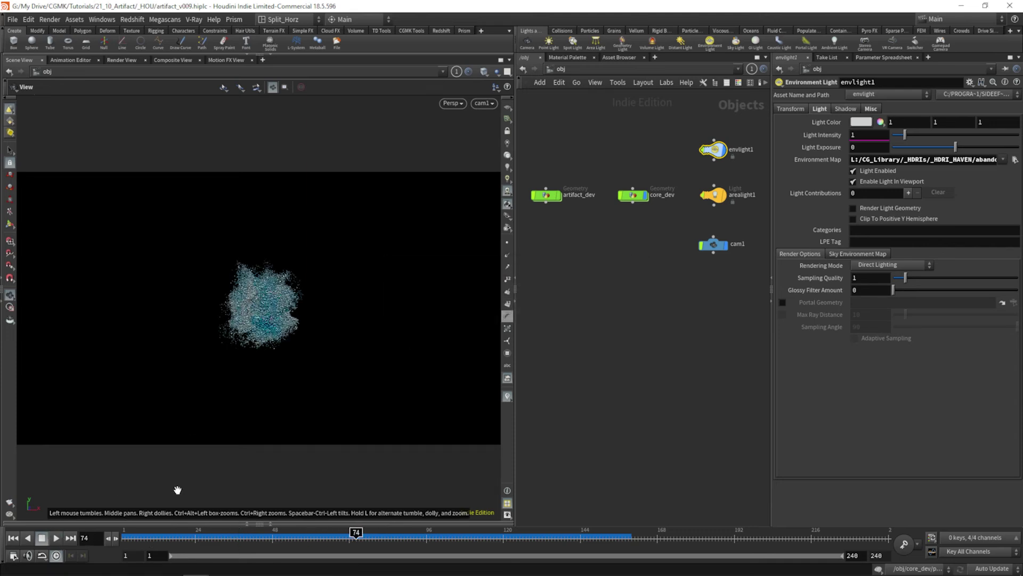
click(56, 538)
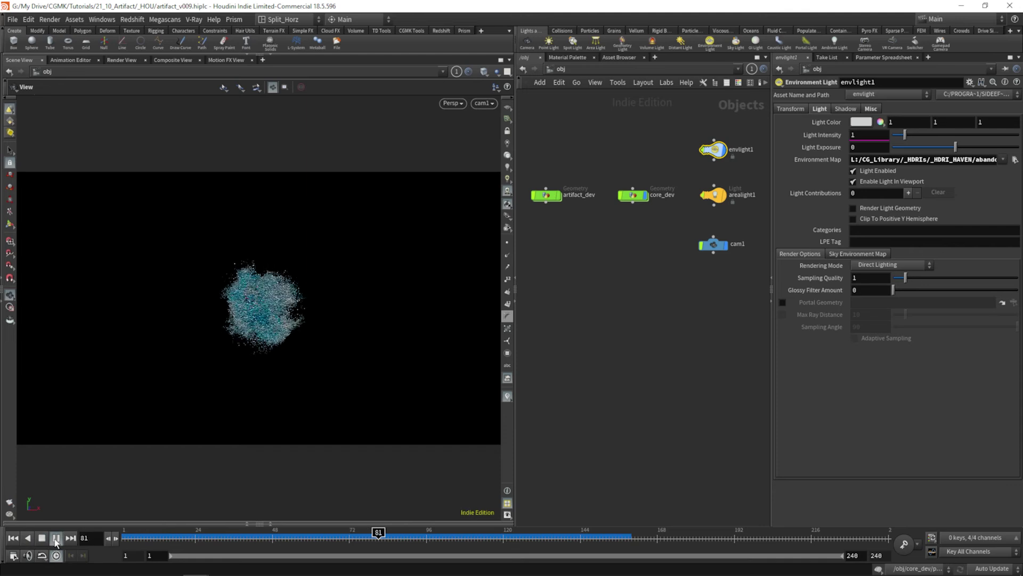
click(56, 540)
click(243, 533)
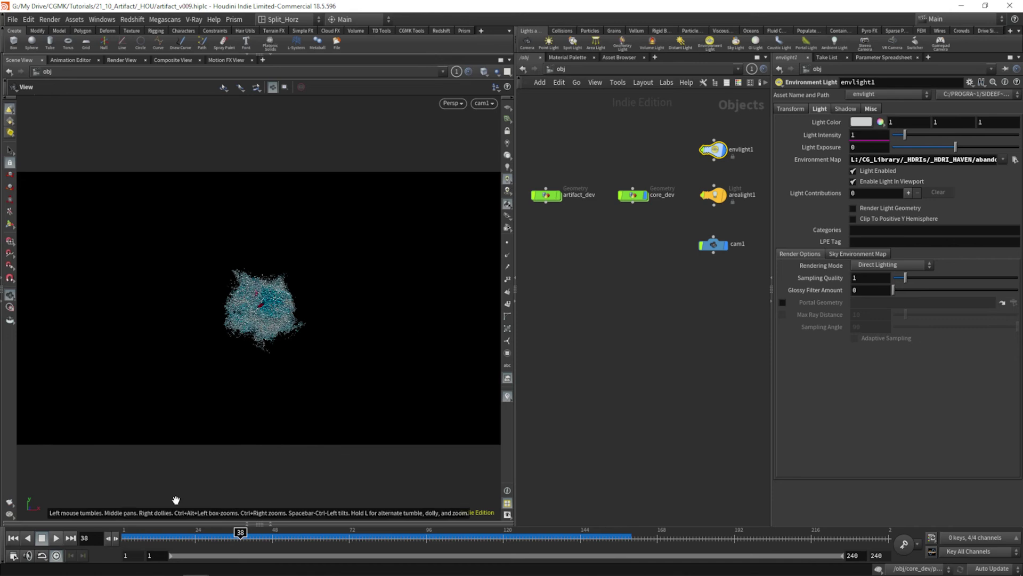
click(56, 538)
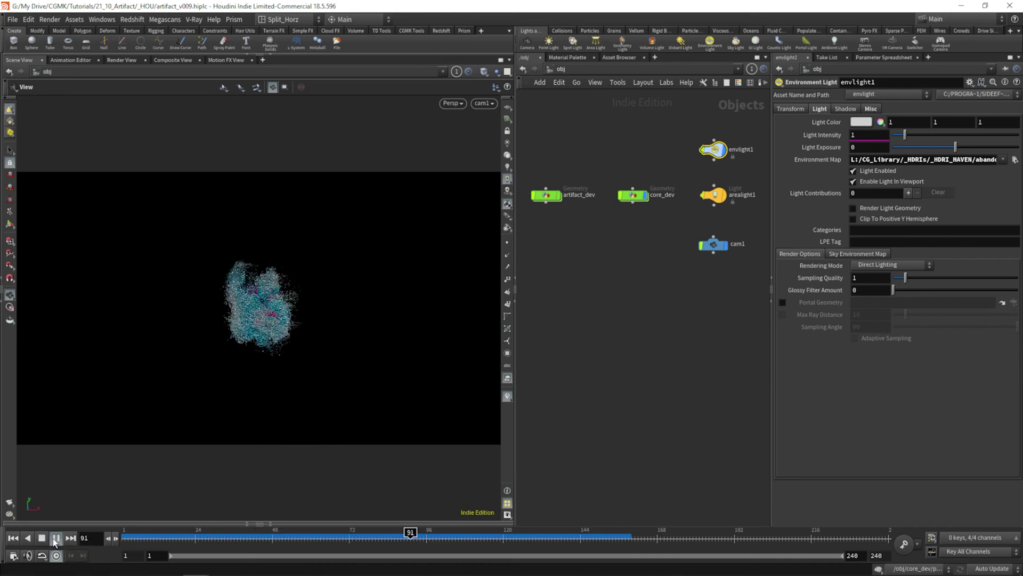
click(56, 539)
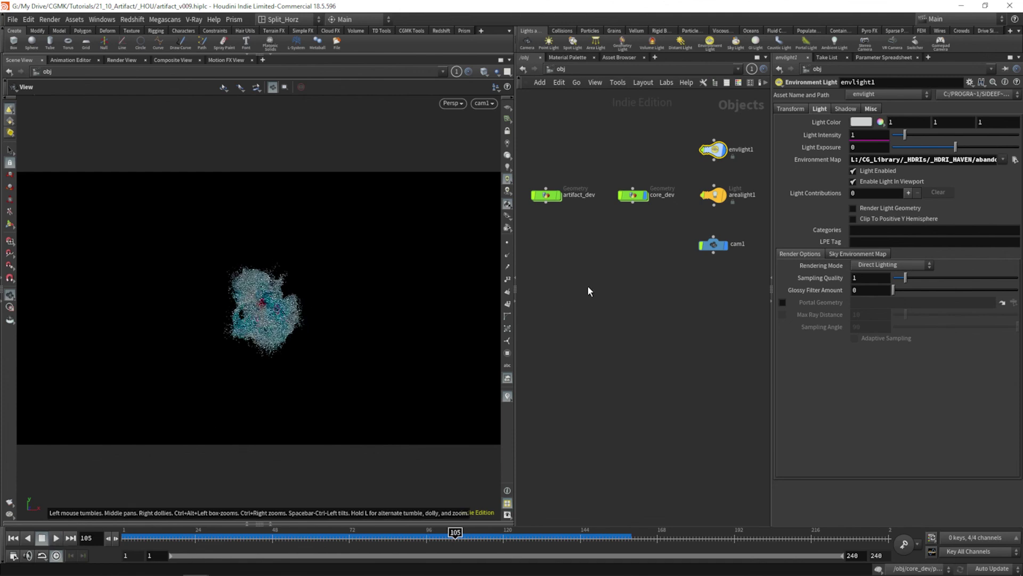
mouse_move(719, 155)
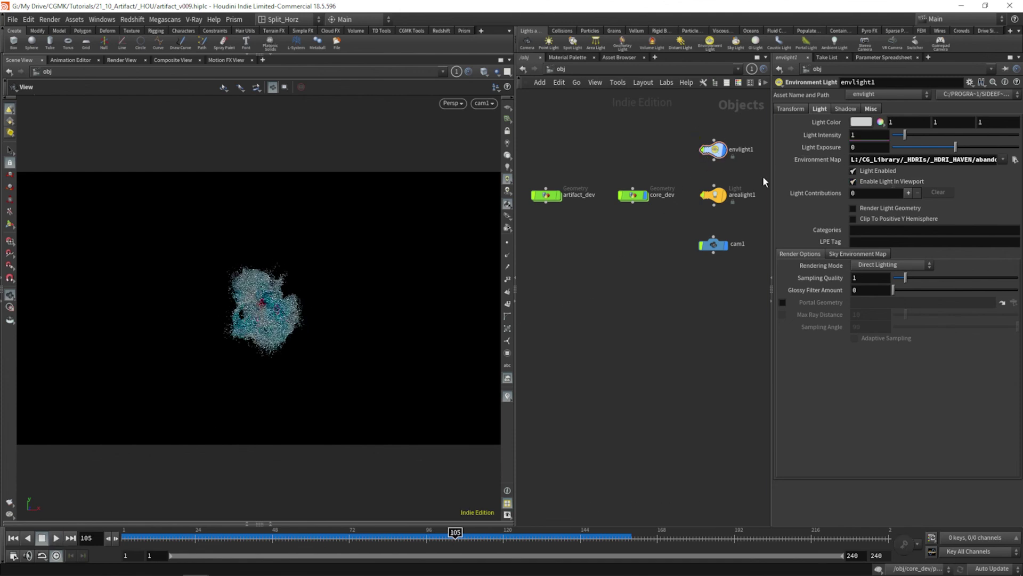
click(721, 151)
Delete envlight1, re-enable arealight1, and dive into core_dev to show the set_size wrangle.
key(Delete)
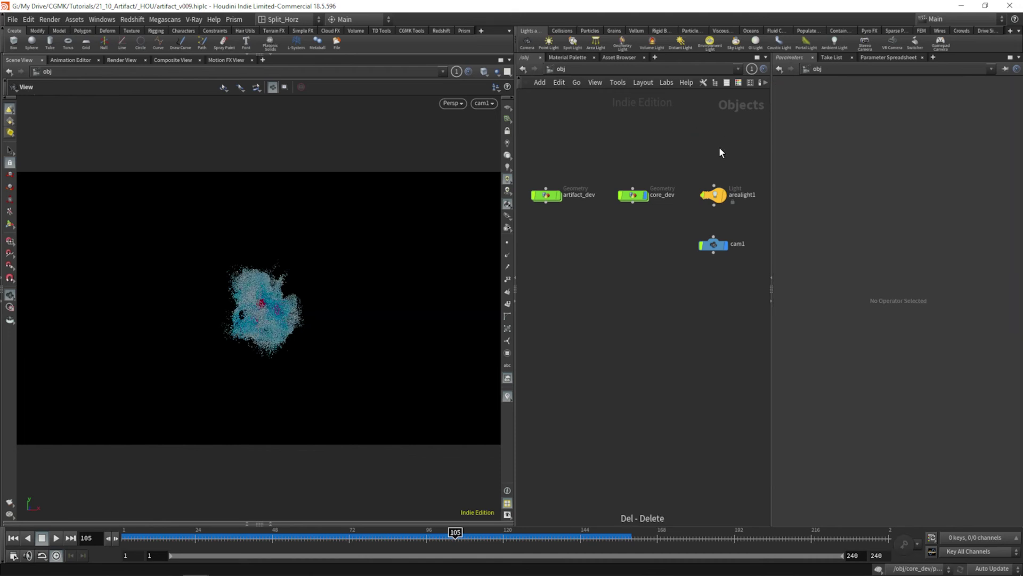
click(714, 204)
key(Escape)
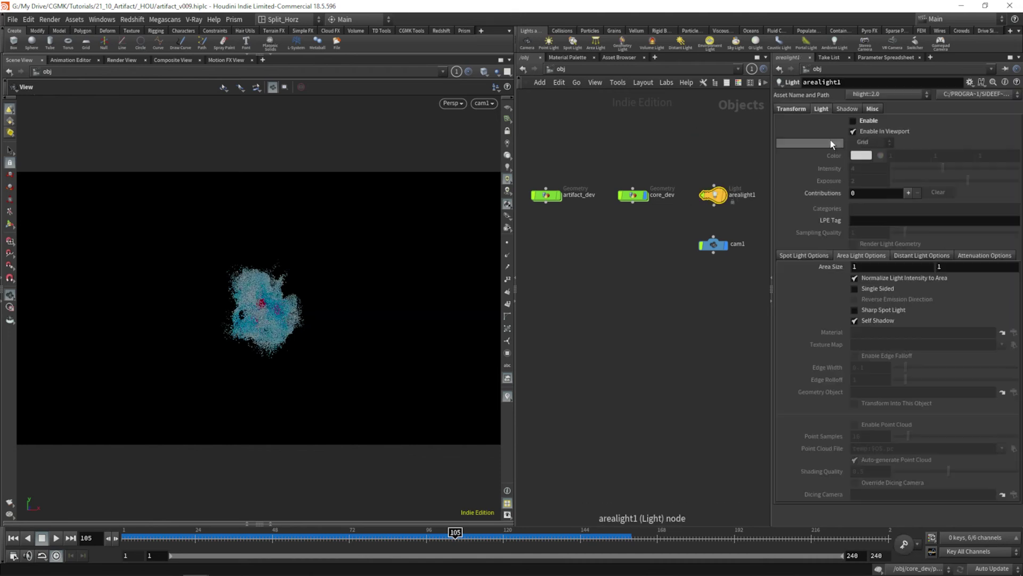
click(853, 121)
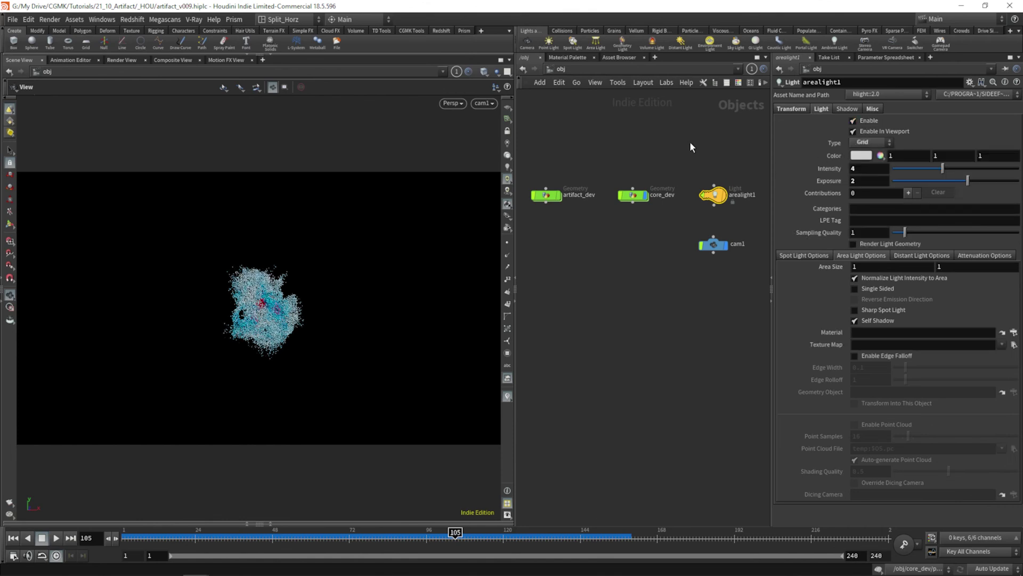
double_click(635, 195)
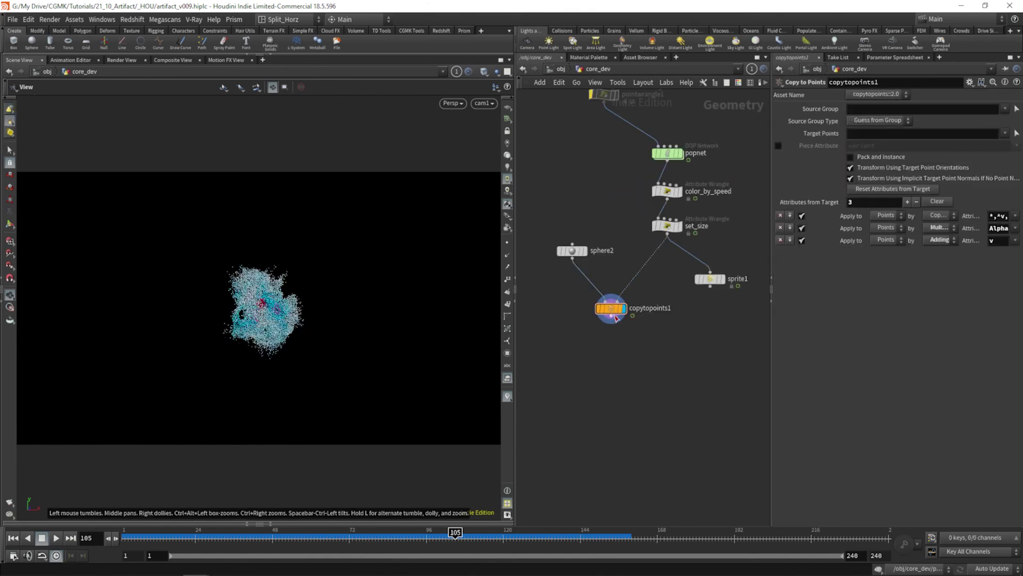
click(671, 228)
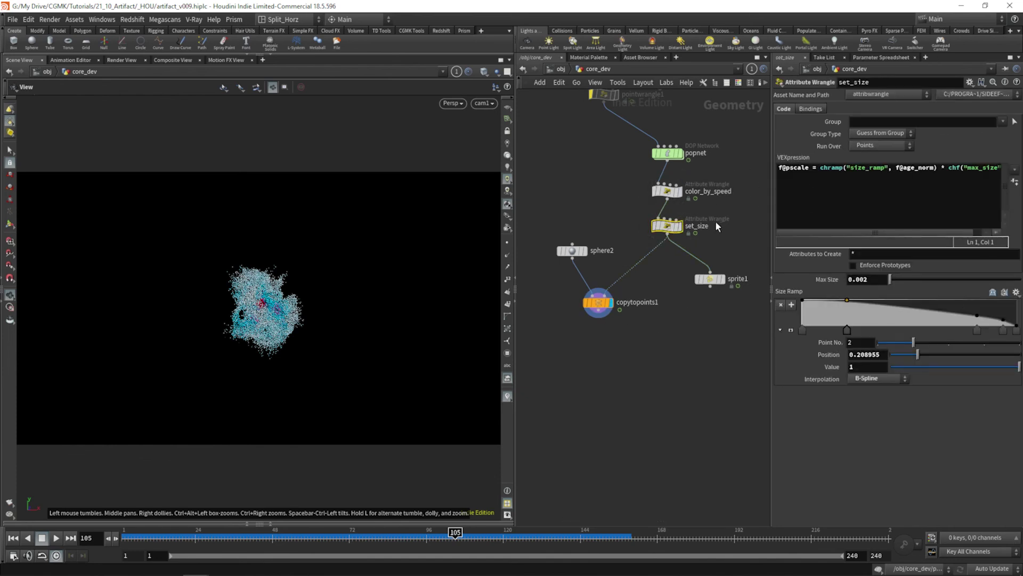
Rearrange copytopoints1 and sprite1 under set_size, scrub to frame 16, and return to obj level.
drag(598, 302, 598, 328)
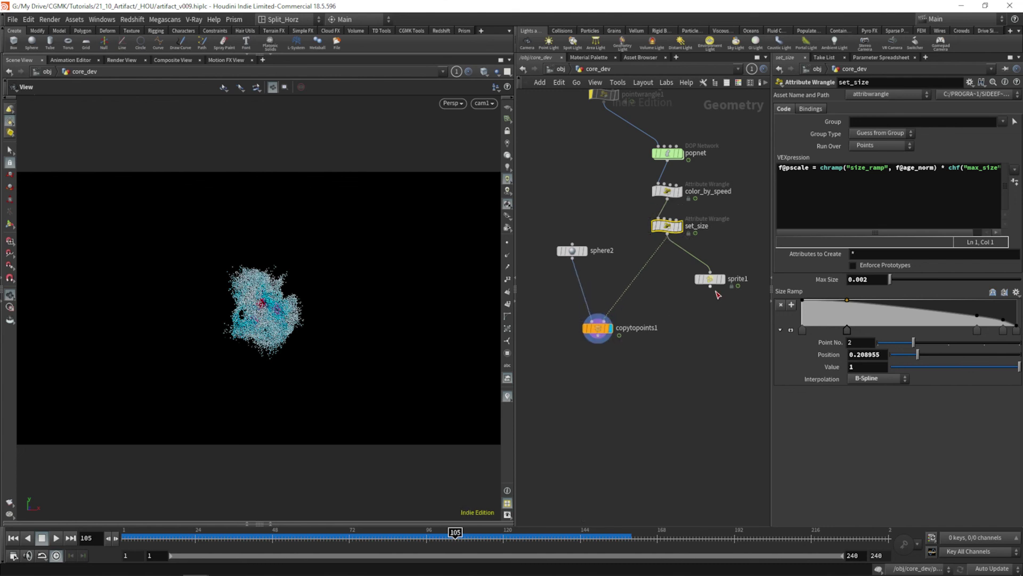
drag(712, 278, 706, 307)
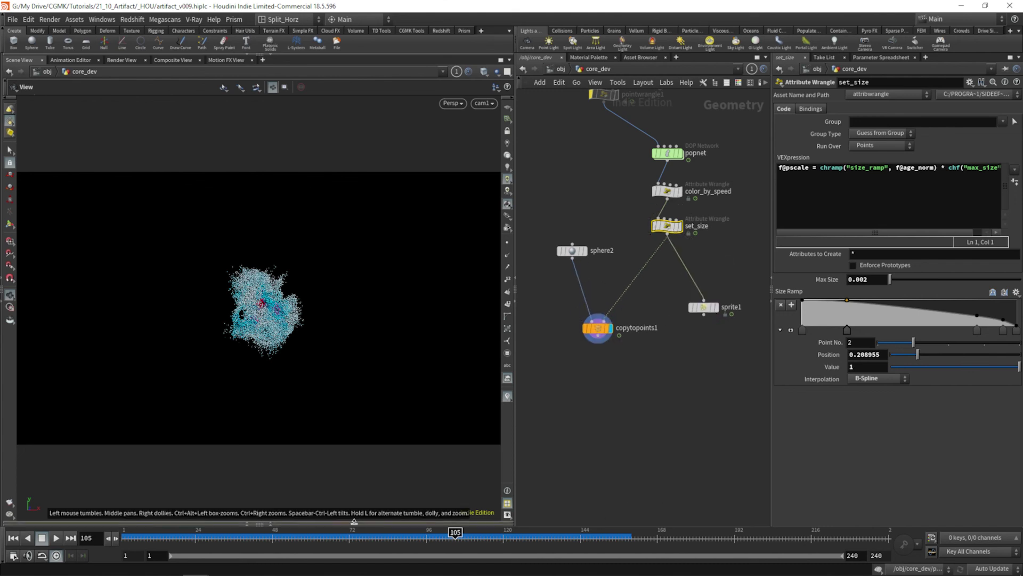
mouse_move(457, 535)
mouse_down()
mouse_move(511, 536)
mouse_move(433, 535)
mouse_move(536, 532)
mouse_up()
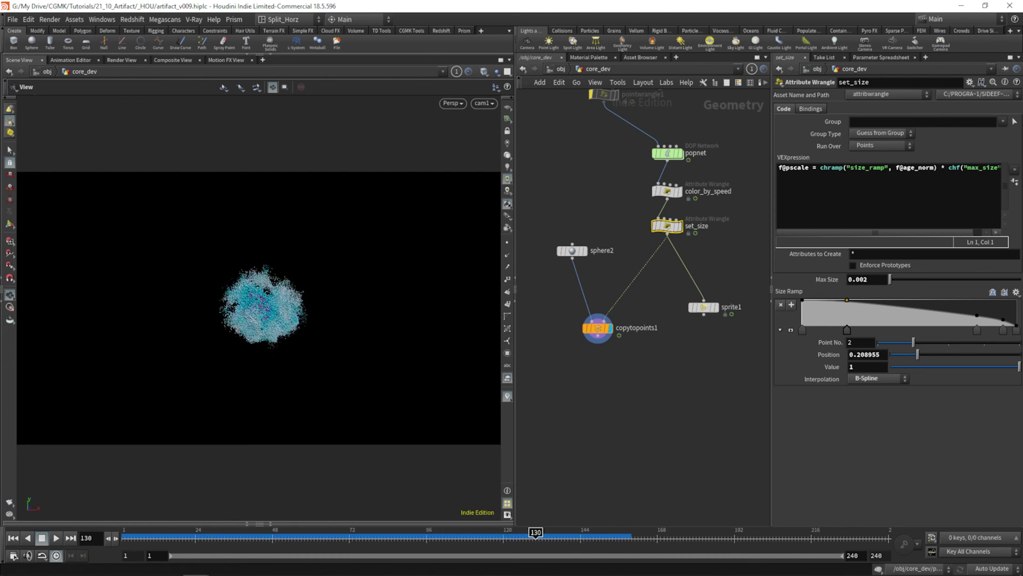
key(Right)
drag(574, 539, 387, 533)
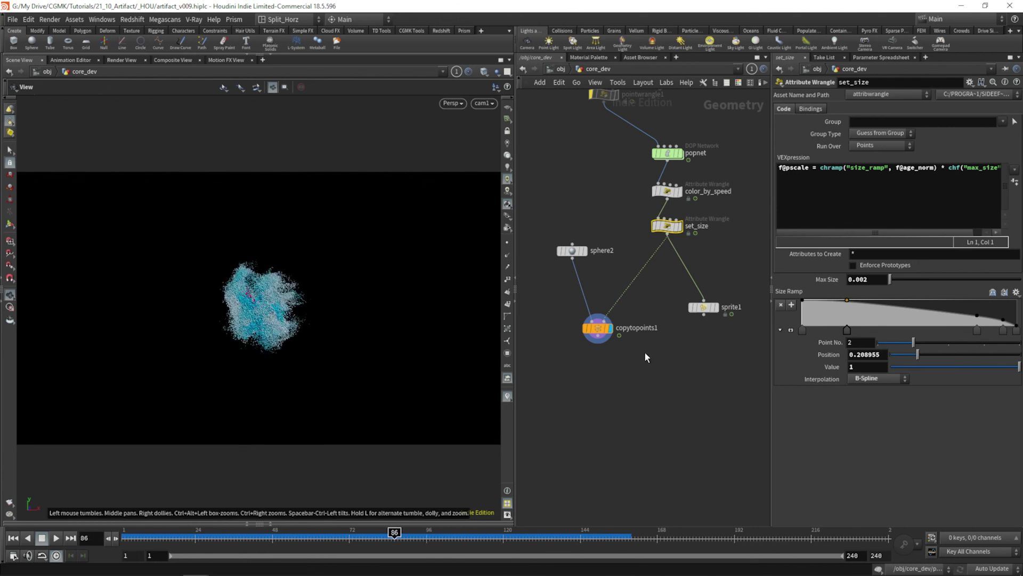
drag(596, 342, 610, 319)
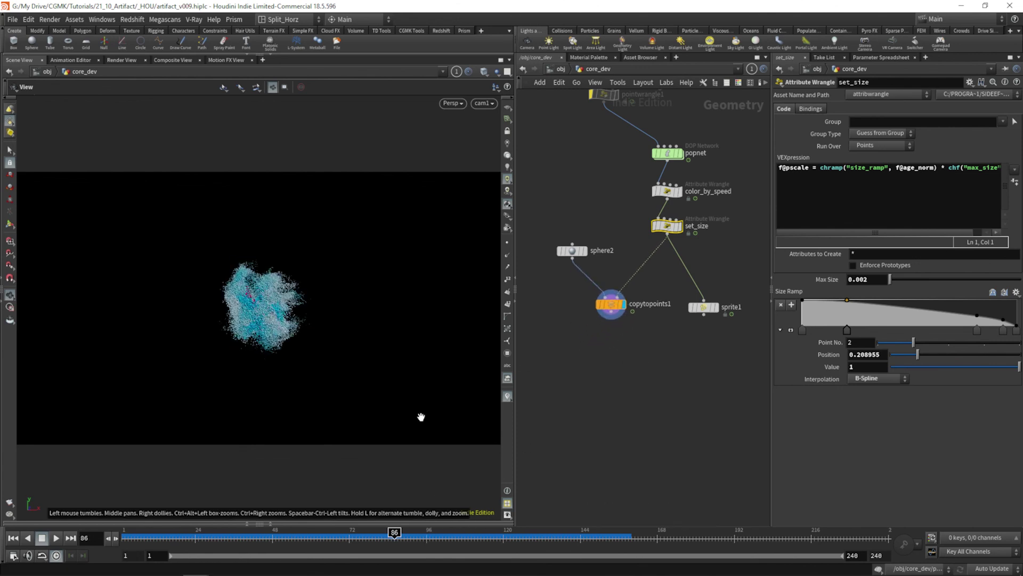
key(Left)
key(Left)
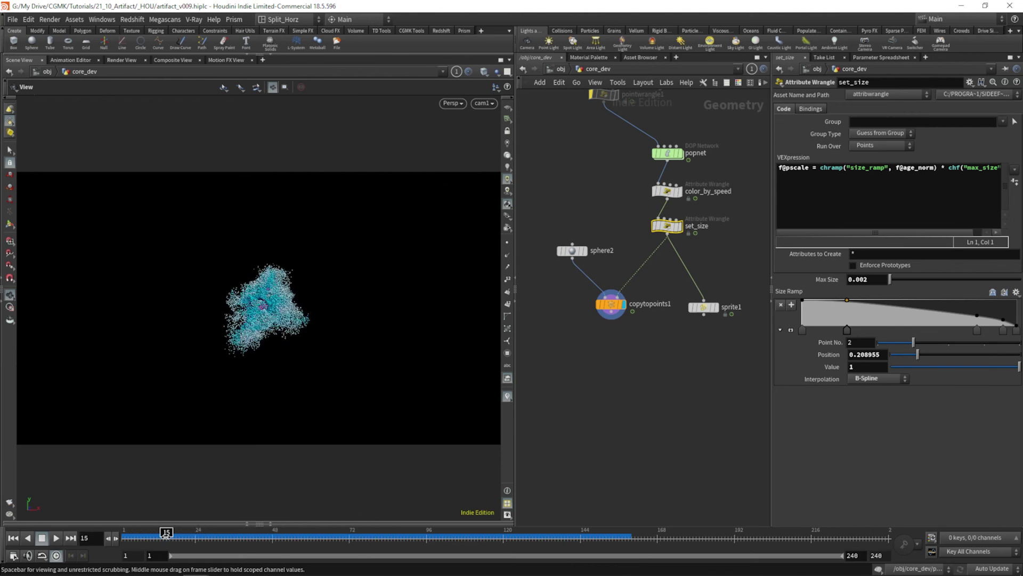
drag(165, 533, 169, 533)
click(563, 68)
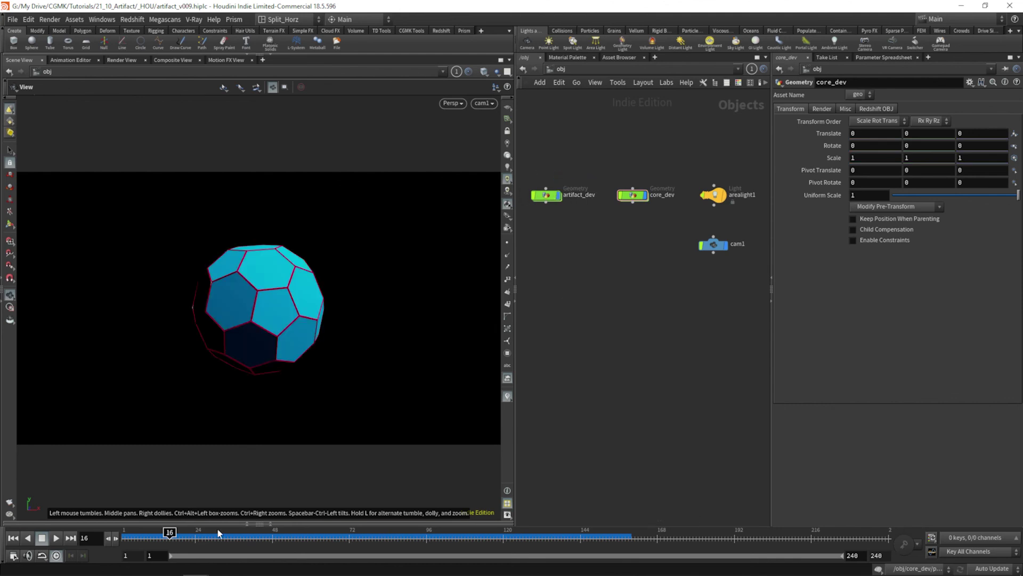
Play the shell animation, then scrub ahead to where the hexagonal panels burst outward.
click(57, 537)
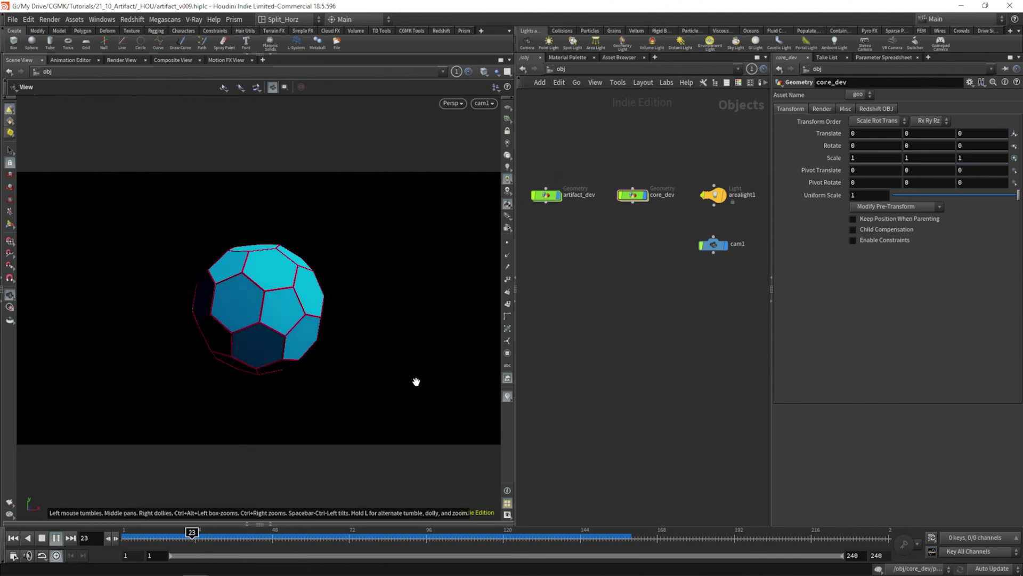
drag(229, 536, 272, 532)
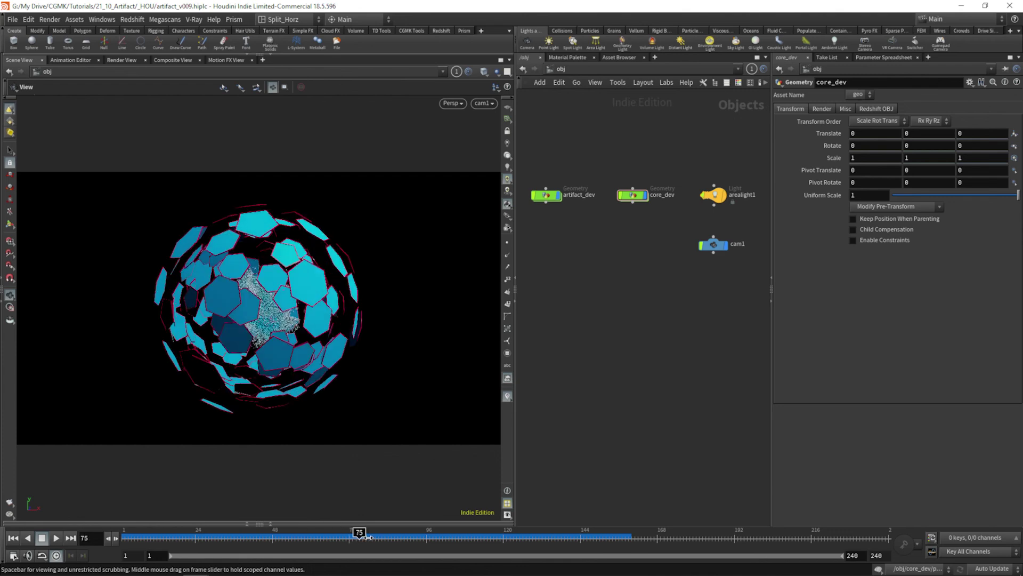